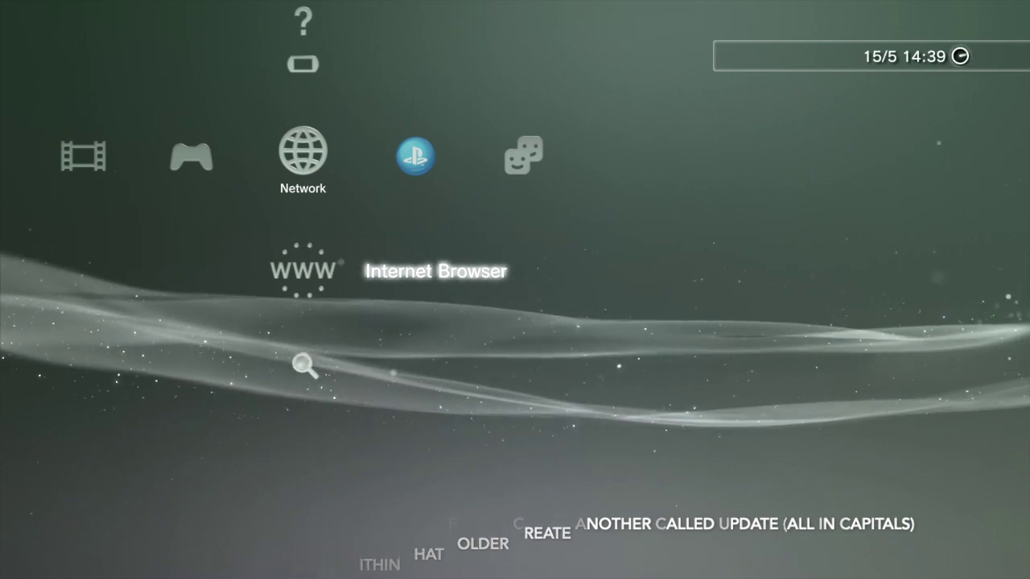
Step: Open the Internet Browser and set its Confirm Browser Close option to Off
{"action": "key", "text": "Return"}
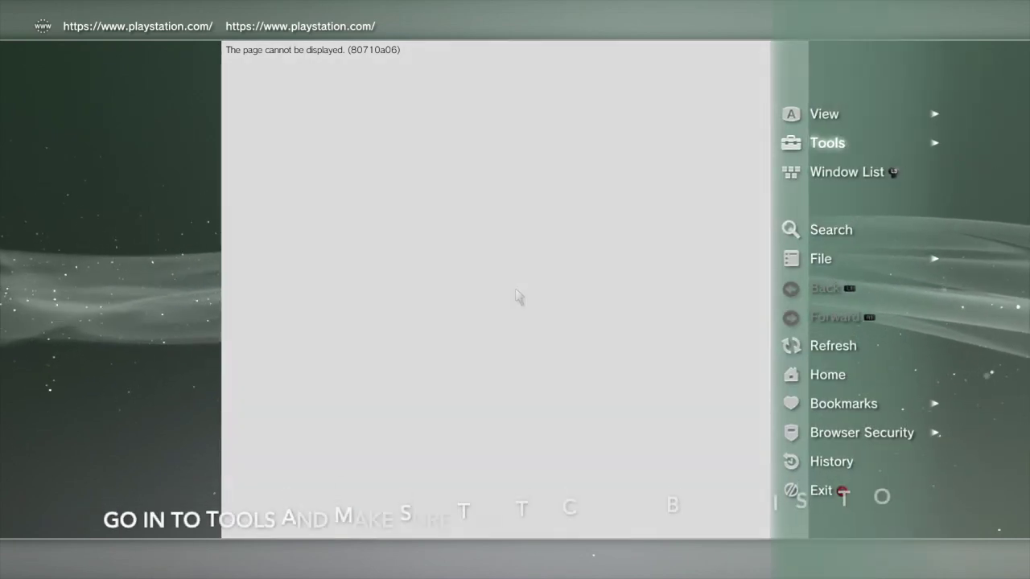
{"action": "key", "text": "Right"}
{"action": "key", "text": "Down"}
{"action": "key", "text": "Down"}
{"action": "key", "text": "Down"}
{"action": "key", "text": "Down"}
{"action": "key", "text": "Down"}
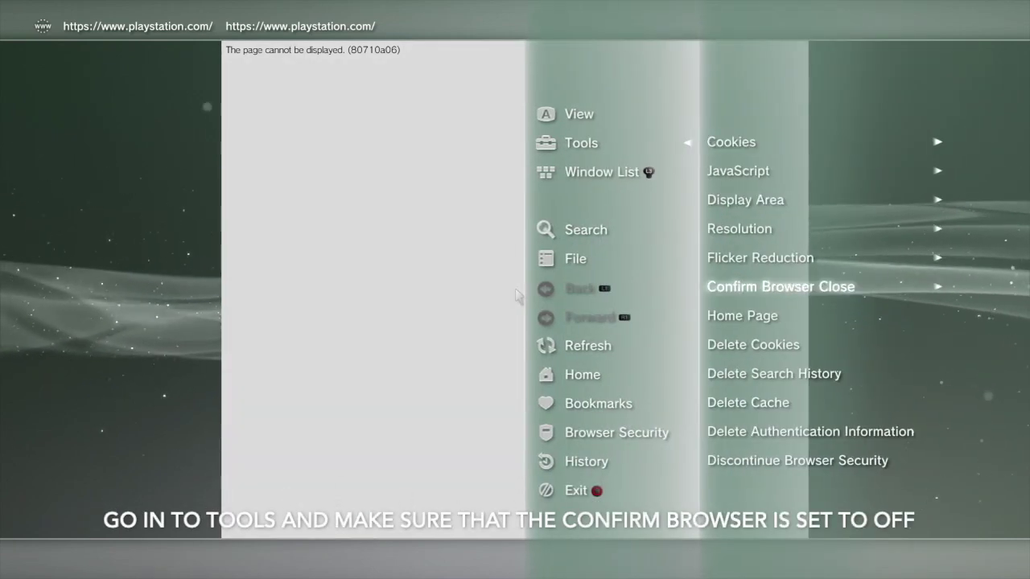
{"action": "key", "text": "Right"}
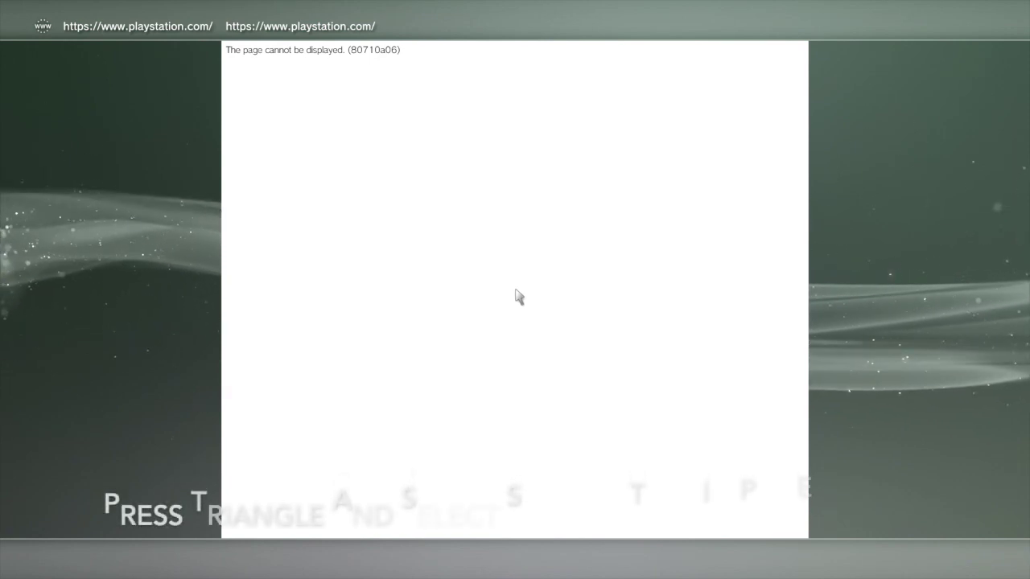
Step: Start an Internet search and enter "psx" followed by a space as the first word
{"action": "key", "text": "Menu"}
{"action": "key", "text": "Return"}
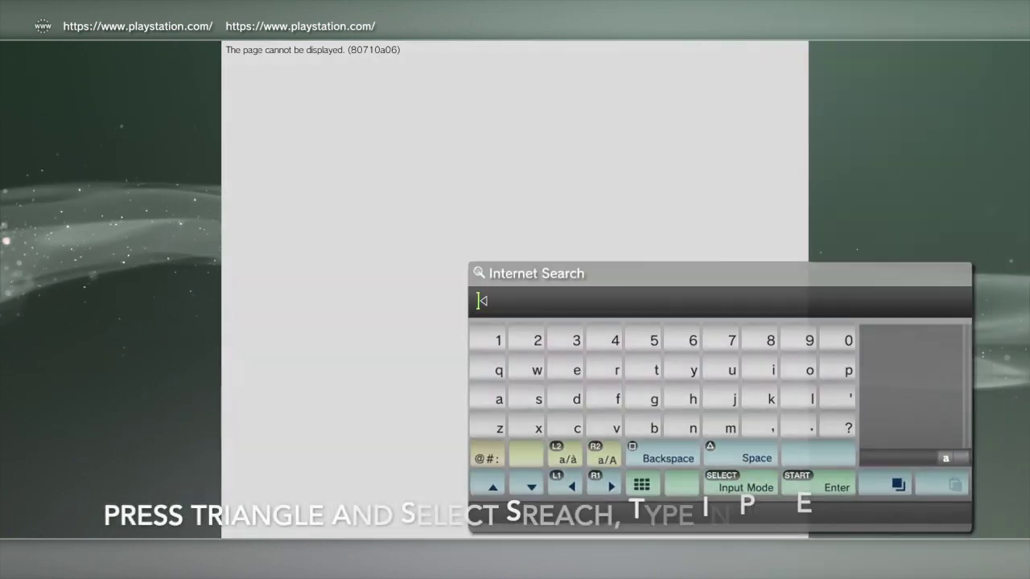
{"action": "key", "text": "Right"}
{"action": "key", "text": "Right"}
{"action": "key", "text": "Right"}
{"action": "key", "text": "Right"}
{"action": "key", "text": "Right"}
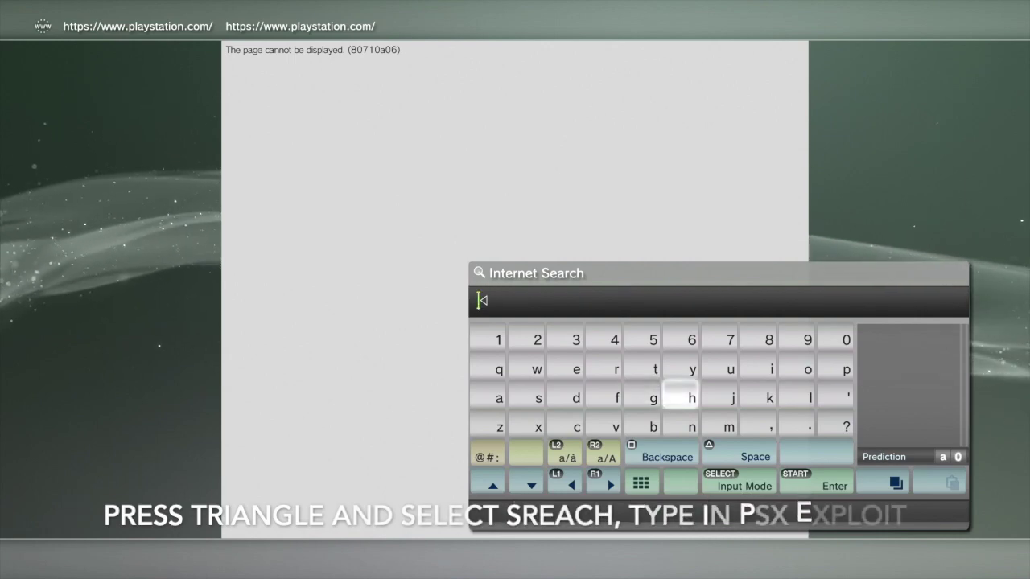
{"action": "key", "text": "Up"}
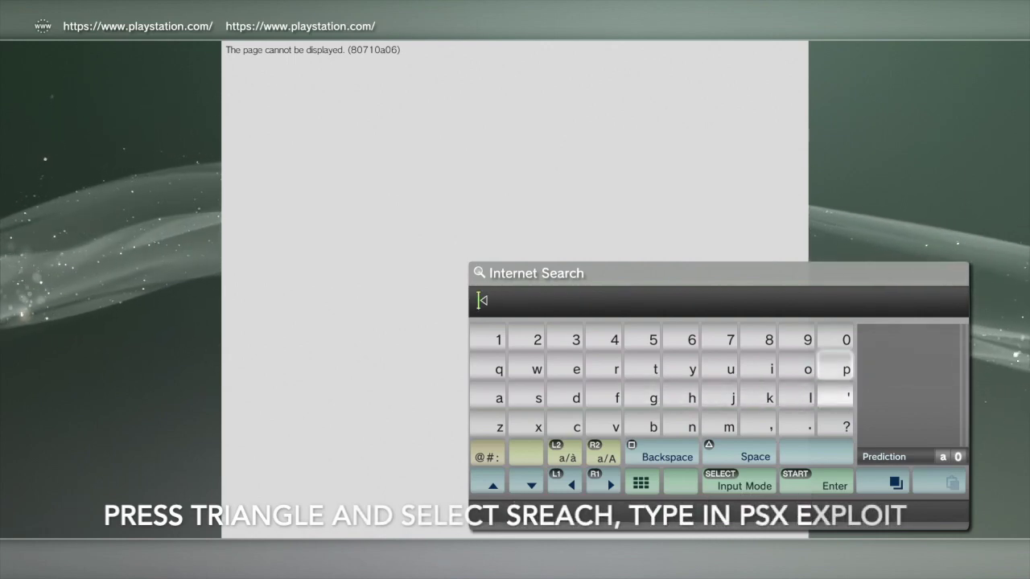
{"action": "type", "text": "p"}
{"action": "key", "text": "Left"}
{"action": "key", "text": "Left"}
{"action": "key", "text": "Left"}
{"action": "key", "text": "Left"}
{"action": "key", "text": "Left"}
{"action": "key", "text": "Left"}
{"action": "key", "text": "Left"}
{"action": "key", "text": "Left"}
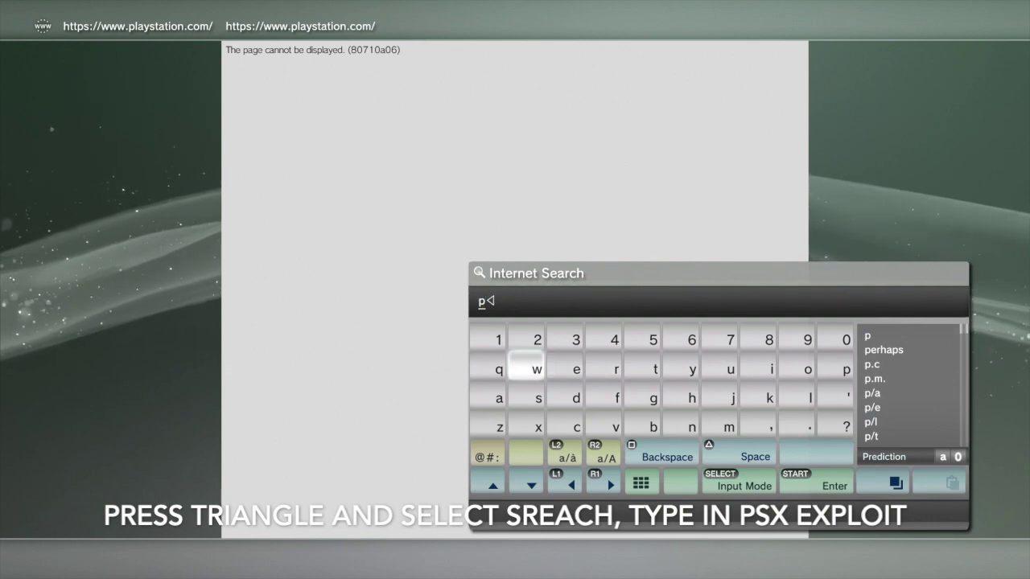
{"action": "key", "text": "Down"}
{"action": "type", "text": "s"}
{"action": "key", "text": "Down"}
{"action": "type", "text": "x"}
{"action": "key", "text": "Up"}
{"action": "key", "text": "Up"}
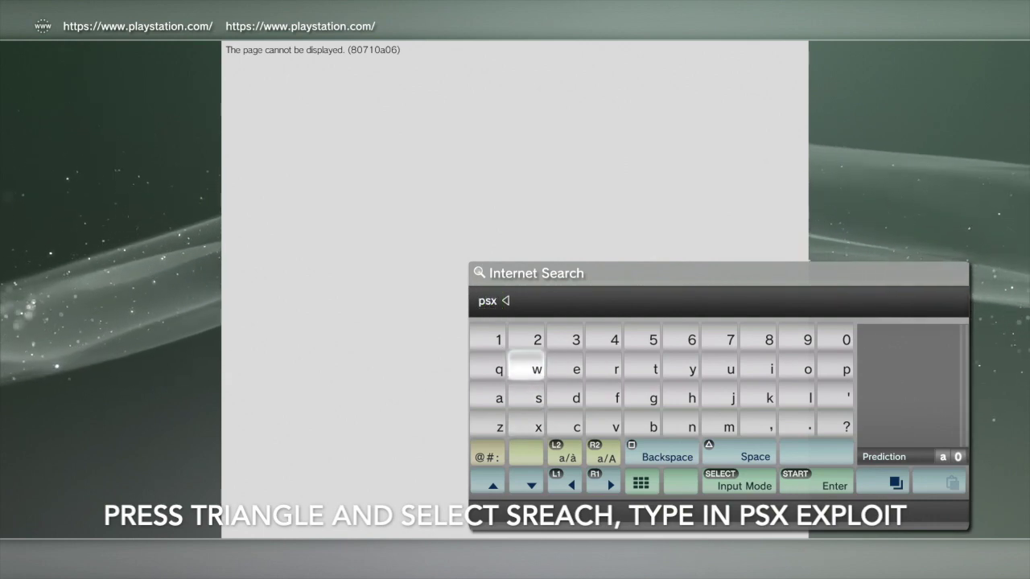
{"action": "key", "text": "Right"}
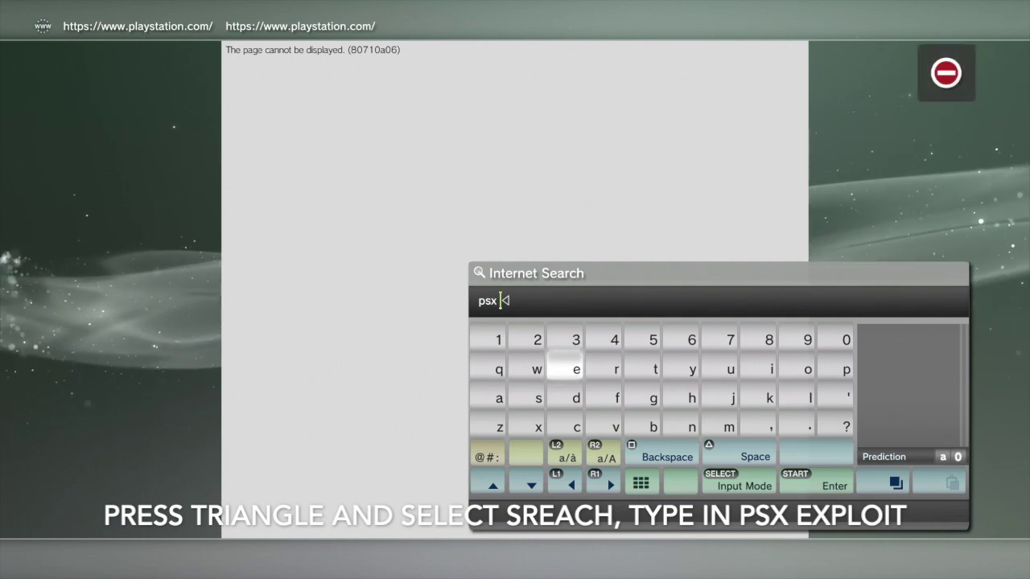
{"action": "key", "text": "Down"}
{"action": "key", "text": "Down"}
{"action": "key", "text": "Left"}
{"action": "key", "text": "Right"}
{"action": "key", "text": "Right"}
{"action": "key", "text": "Right"}
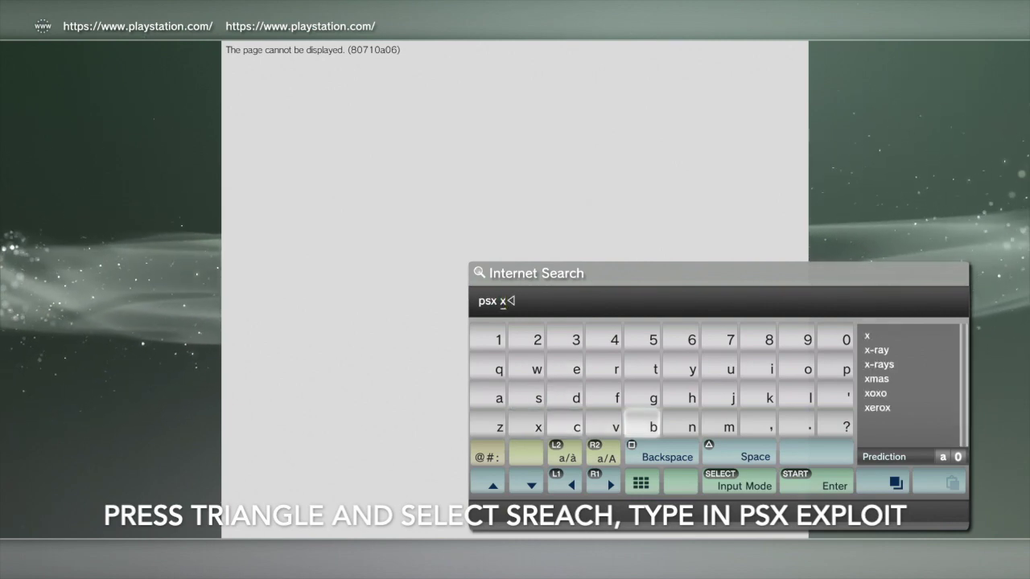
{"action": "key", "text": "Up"}
{"action": "key", "text": "Left"}
{"action": "key", "text": "Left"}
{"action": "key", "text": "Up"}
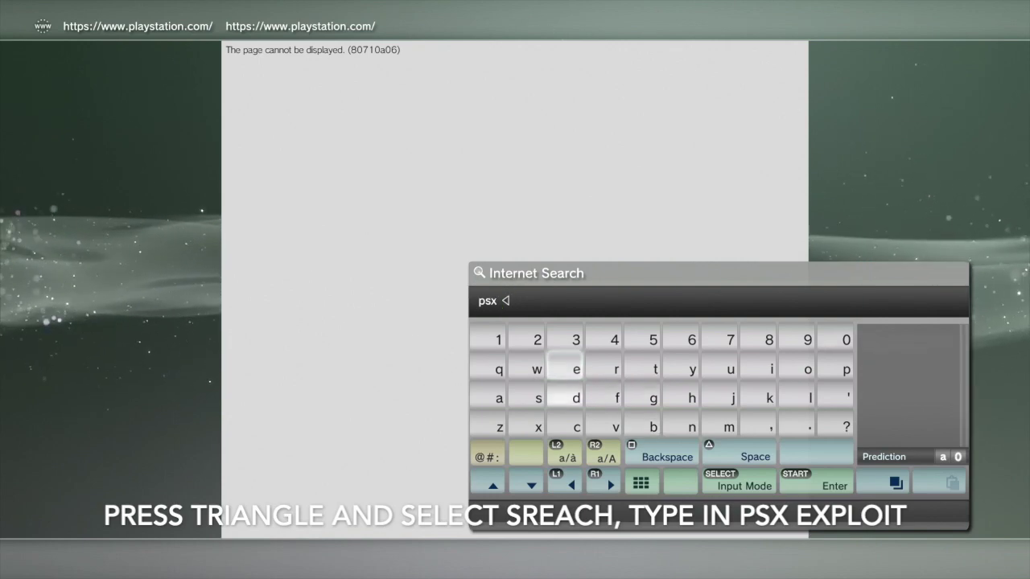
Step: Complete the search term as "psx exploit" and run the search
{"action": "key", "text": "Down"}
{"action": "key", "text": "Down"}
{"action": "key", "text": "Left"}
{"action": "type", "text": "x"}
{"action": "key", "text": "Right"}
{"action": "key", "text": "Right"}
{"action": "key", "text": "Right"}
{"action": "key", "text": "Right"}
{"action": "key", "text": "Right"}
{"action": "key", "text": "Right"}
{"action": "key", "text": "Right"}
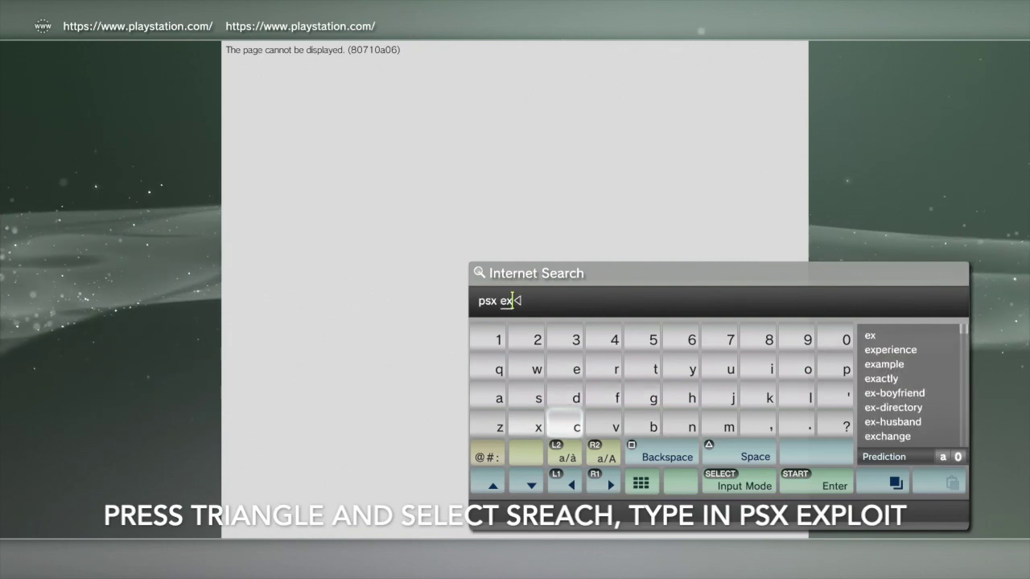
{"action": "key", "text": "Right"}
{"action": "key", "text": "Right"}
{"action": "key", "text": "Up"}
{"action": "key", "text": "Left"}
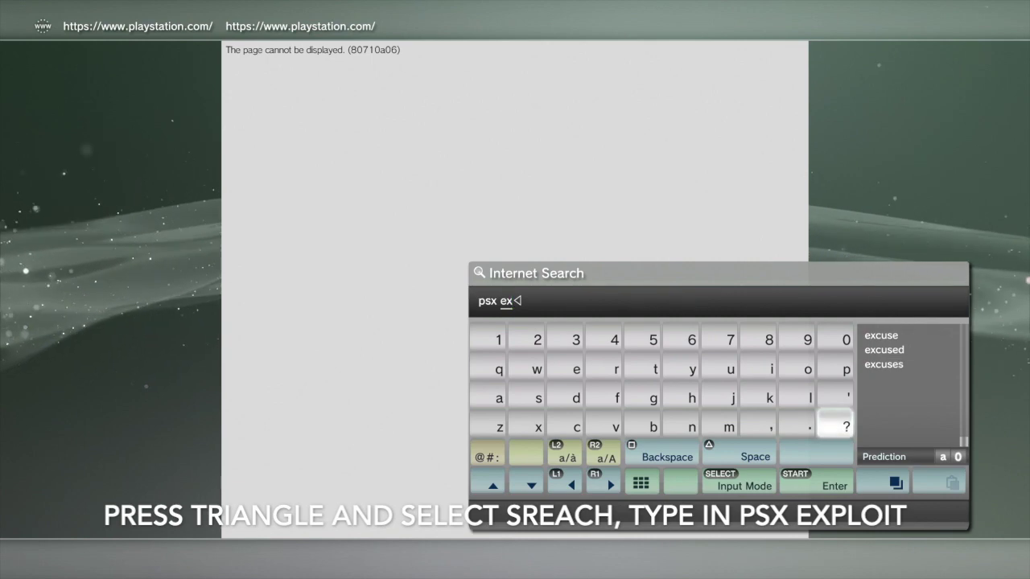
{"action": "key", "text": "Up"}
{"action": "key", "text": "Up"}
{"action": "type", "text": "p"}
{"action": "key", "text": "Left"}
{"action": "key", "text": "Down"}
{"action": "type", "text": "l"}
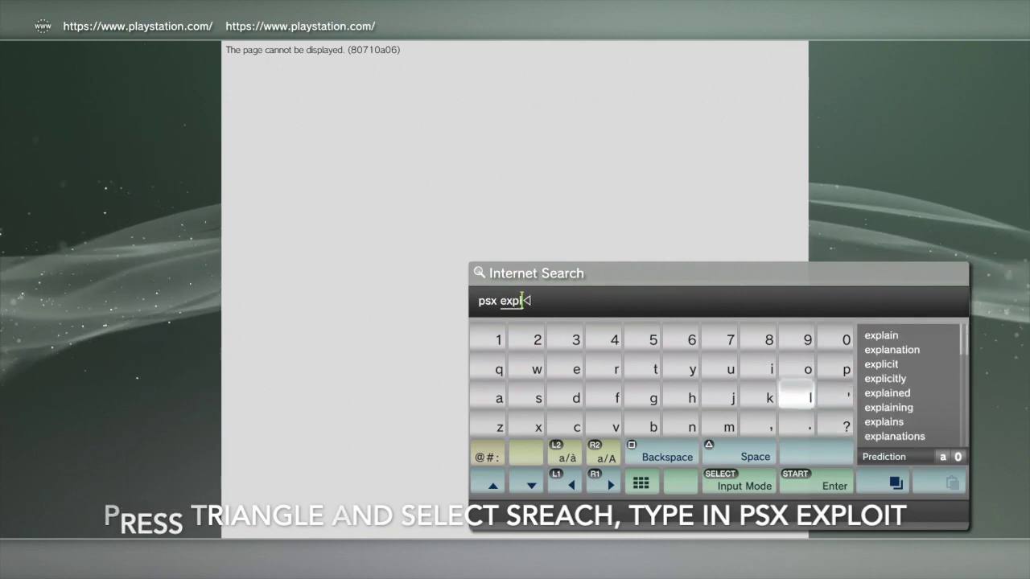
{"action": "key", "text": "Up"}
{"action": "type", "text": "o"}
{"action": "key", "text": "Left"}
{"action": "type", "text": "i"}
{"action": "key", "text": "Left"}
{"action": "key", "text": "Left"}
{"action": "key", "text": "Left"}
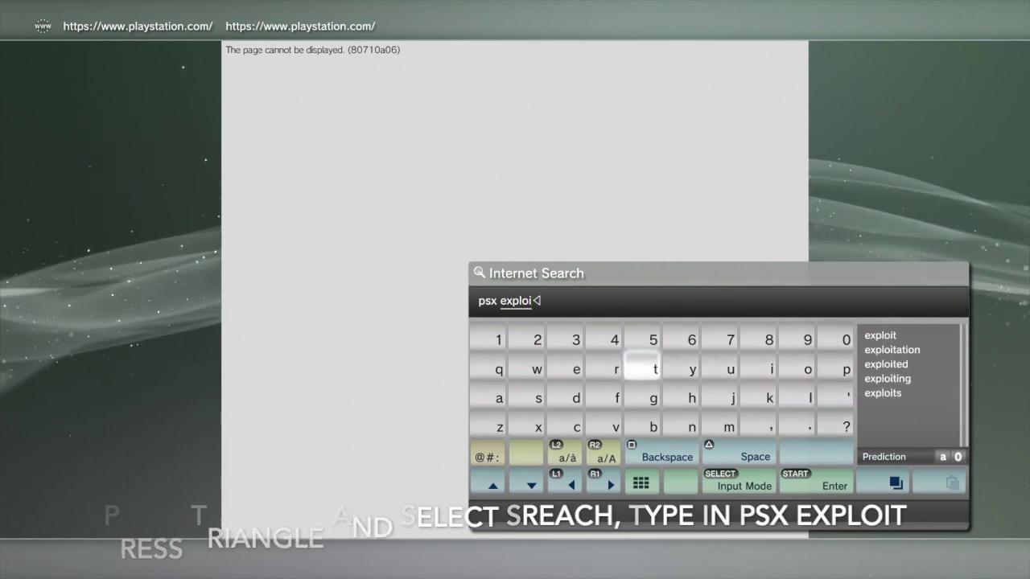
{"action": "type", "text": "t"}
{"action": "key", "text": "Right"}
{"action": "key", "text": "Right"}
{"action": "key", "text": "Right"}
{"action": "key", "text": "Right"}
{"action": "key", "text": "Down"}
{"action": "key", "text": "Down"}
{"action": "key", "text": "Down"}
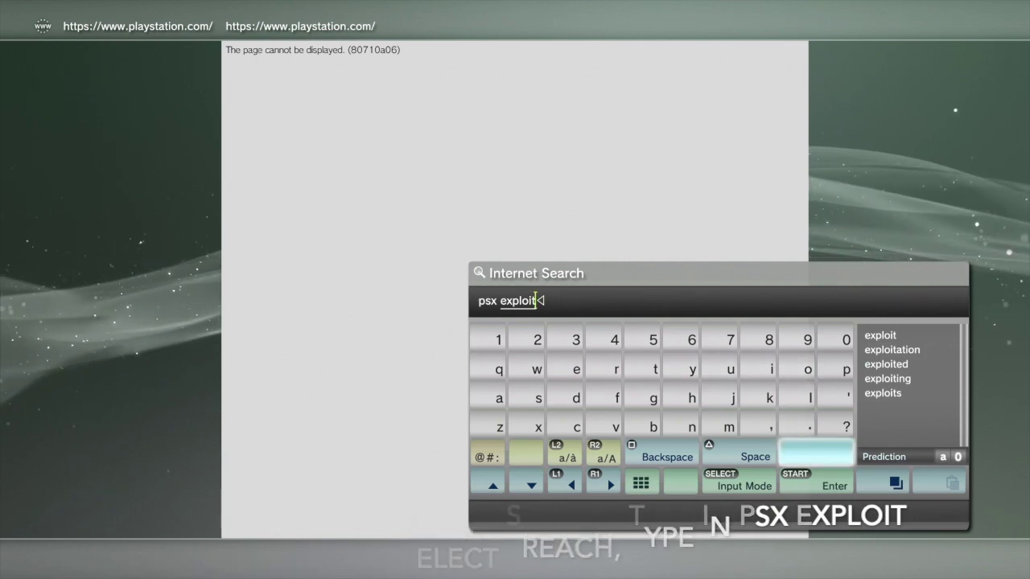
{"action": "key", "text": "Down"}
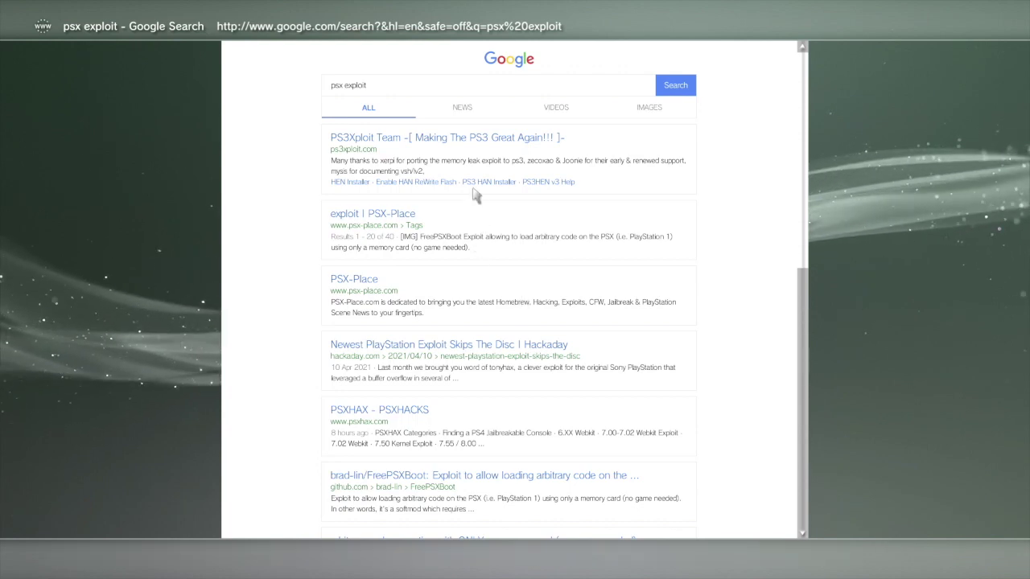
Step: Open the PS3Xploit Team site from the results, dismiss its firmware notice and go to the BG Toolset main site
{"action": "left_click", "coordinate": [474, 139]}
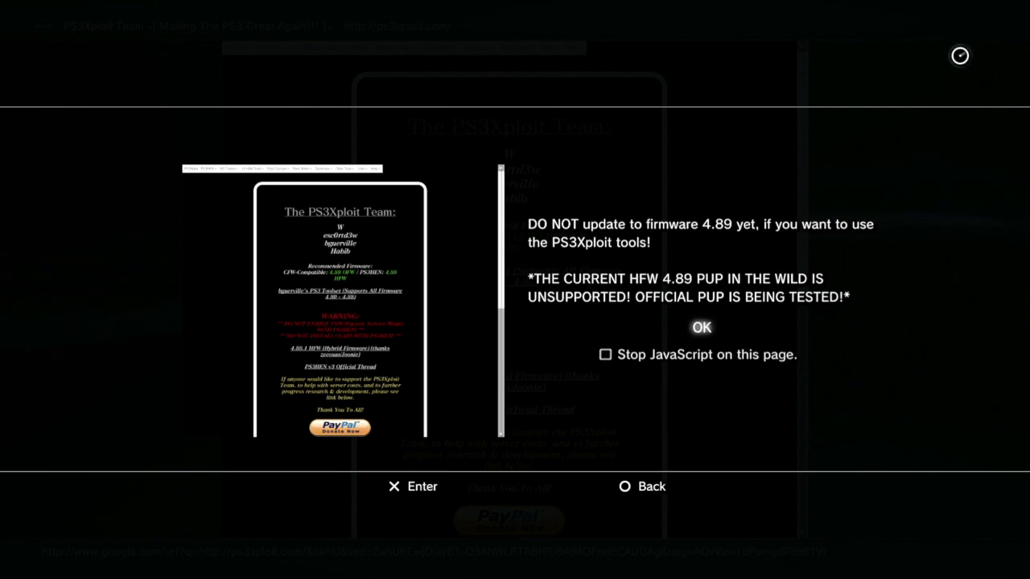
{"action": "key", "text": "Return"}
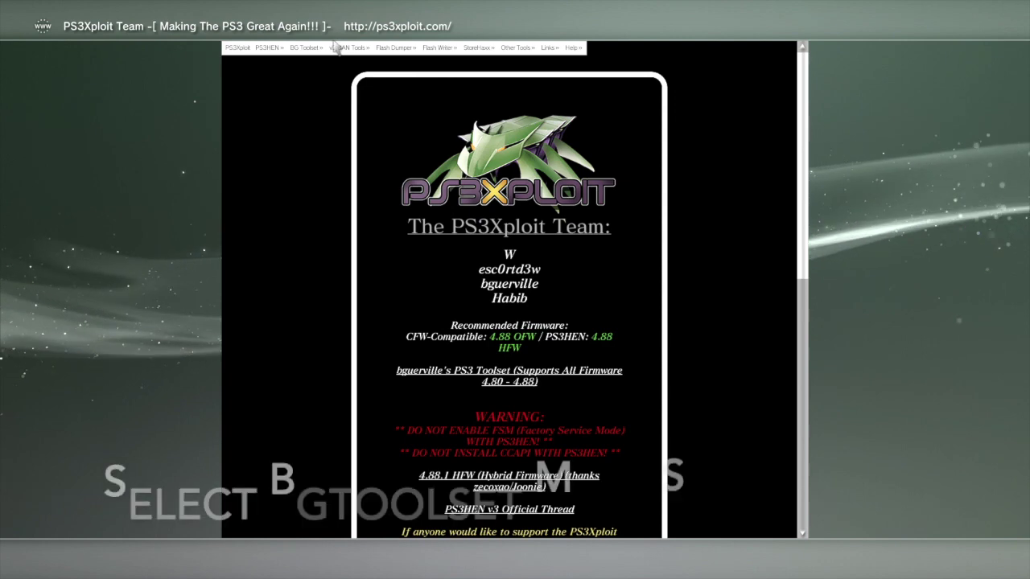
{"action": "mouse_move", "coordinate": [309, 47]}
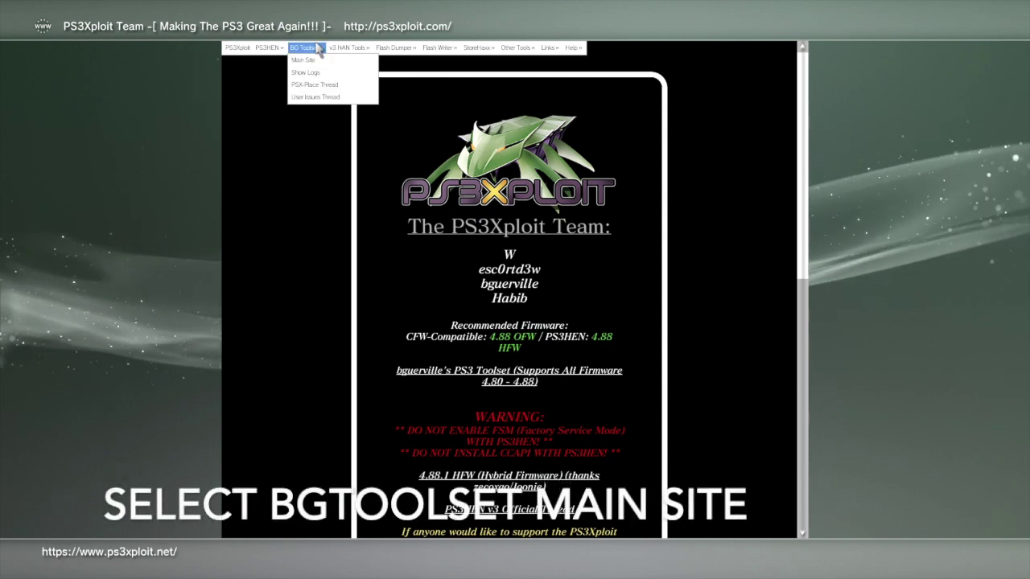
{"action": "left_click", "coordinate": [316, 62]}
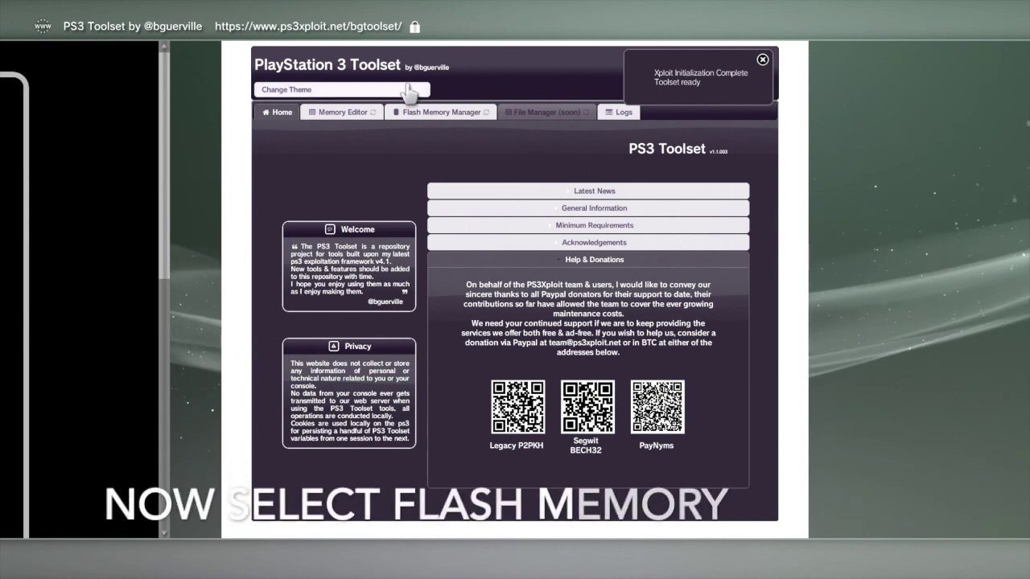
Step: Load the flash memory patch via HTTPS in the Flash Memory Manager and close the download progress dialog
{"action": "left_click", "coordinate": [439, 113]}
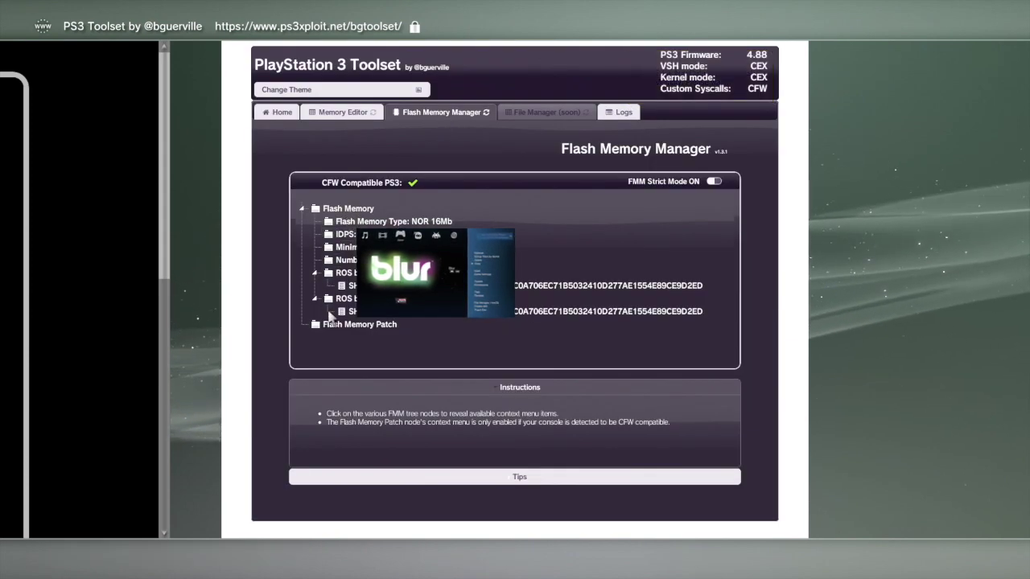
{"action": "left_click", "coordinate": [360, 325]}
{"action": "left_click", "coordinate": [361, 330]}
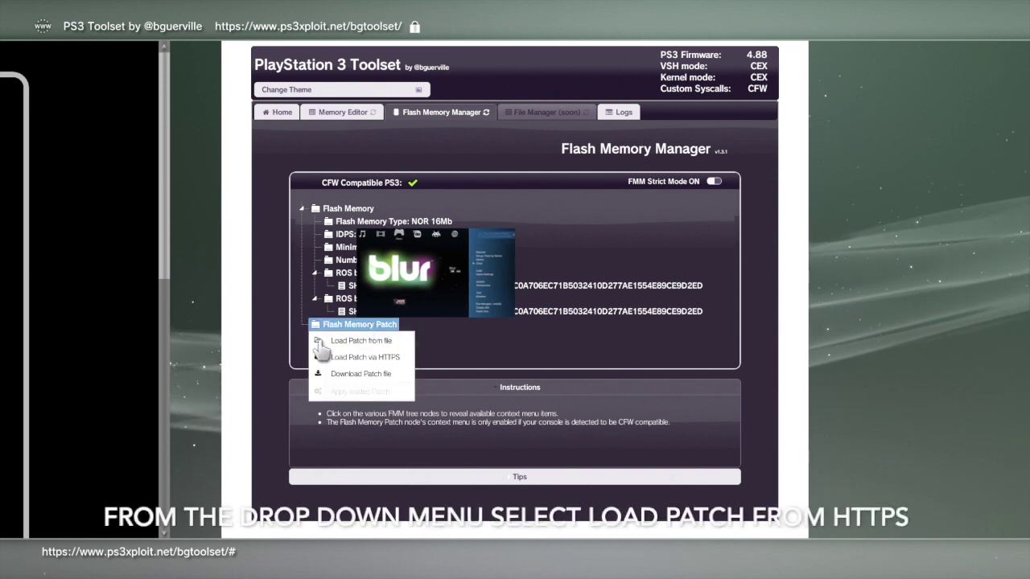
{"action": "left_click", "coordinate": [332, 357]}
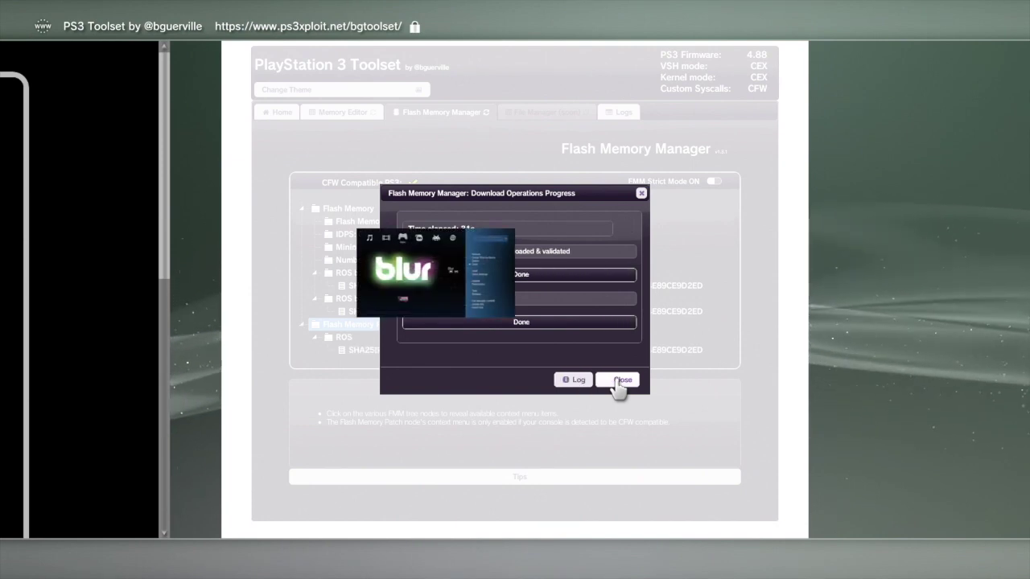
{"action": "left_click", "coordinate": [618, 381]}
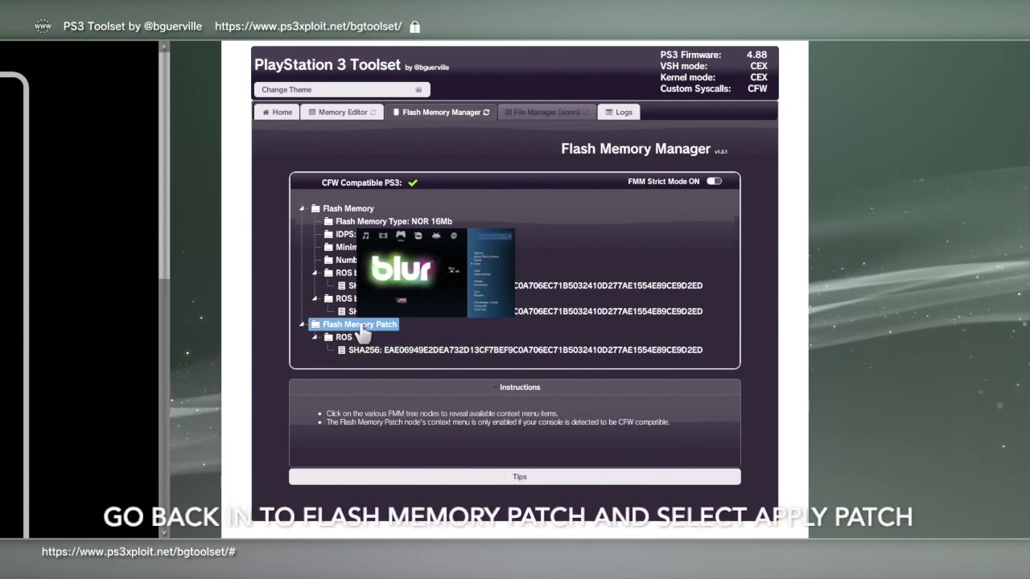
Step: Apply the loaded flash memory patch, agree to continue and close the patching progress dialog
{"action": "left_click", "coordinate": [363, 334]}
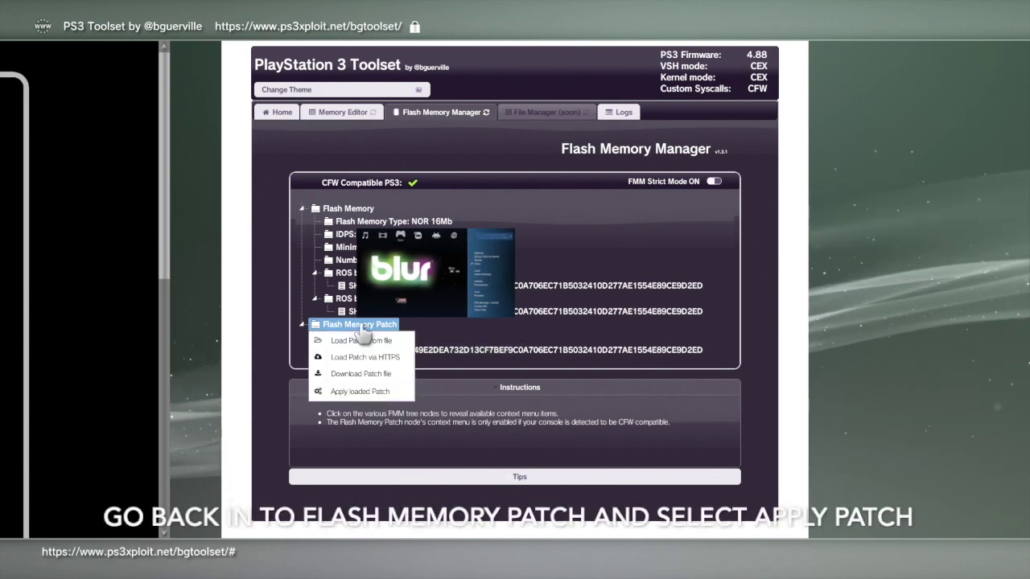
{"action": "left_click", "coordinate": [333, 393]}
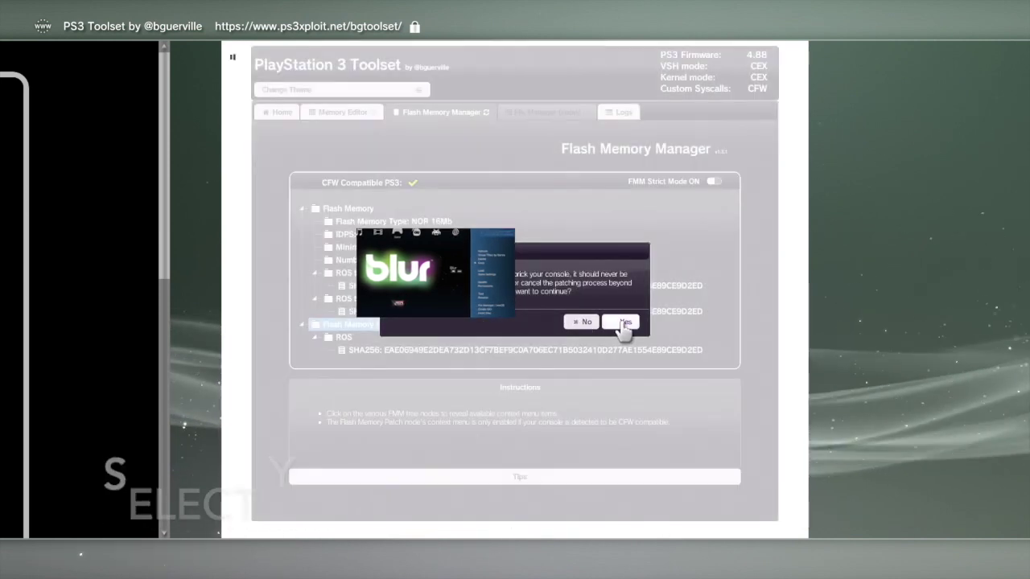
{"action": "left_click", "coordinate": [623, 323]}
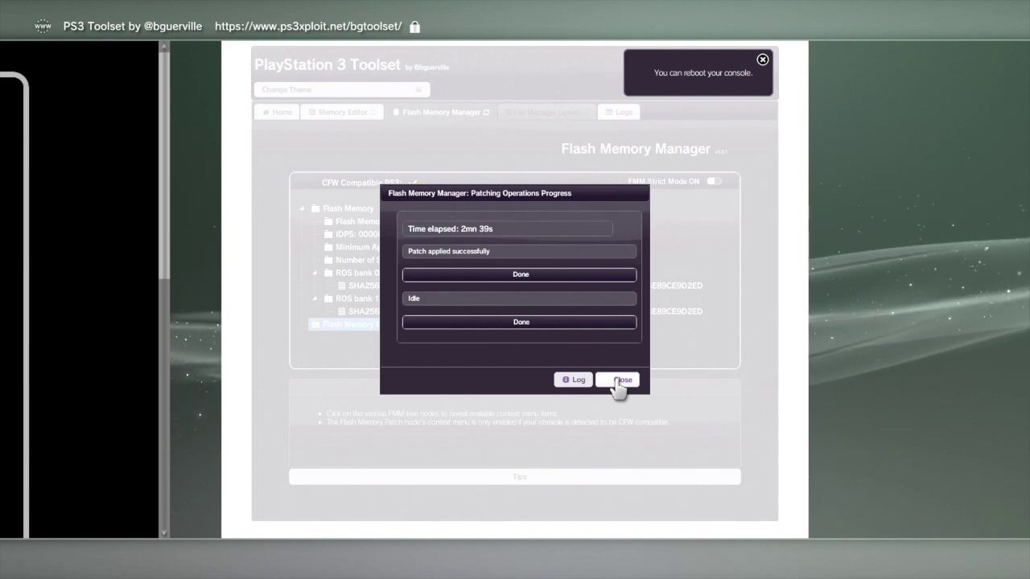
{"action": "left_click", "coordinate": [621, 380]}
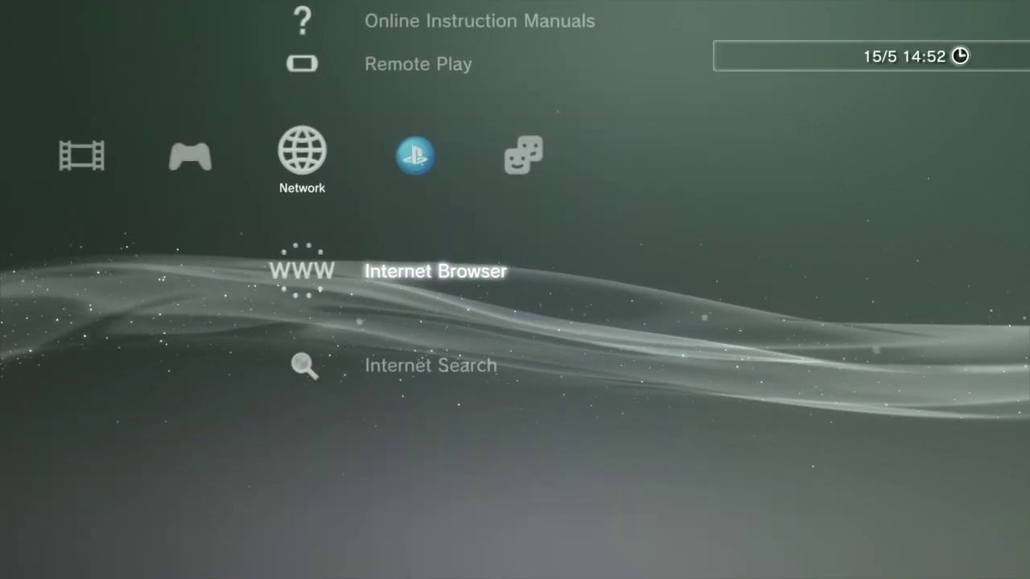
Step: Start a system update from the settings using the 4.84.2 REBUG RE data on the USB device
{"action": "key", "text": "Left"}
{"action": "key", "text": "Left"}
{"action": "key", "text": "Left"}
{"action": "key", "text": "Left"}
{"action": "key", "text": "Left"}
{"action": "key", "text": "Left"}
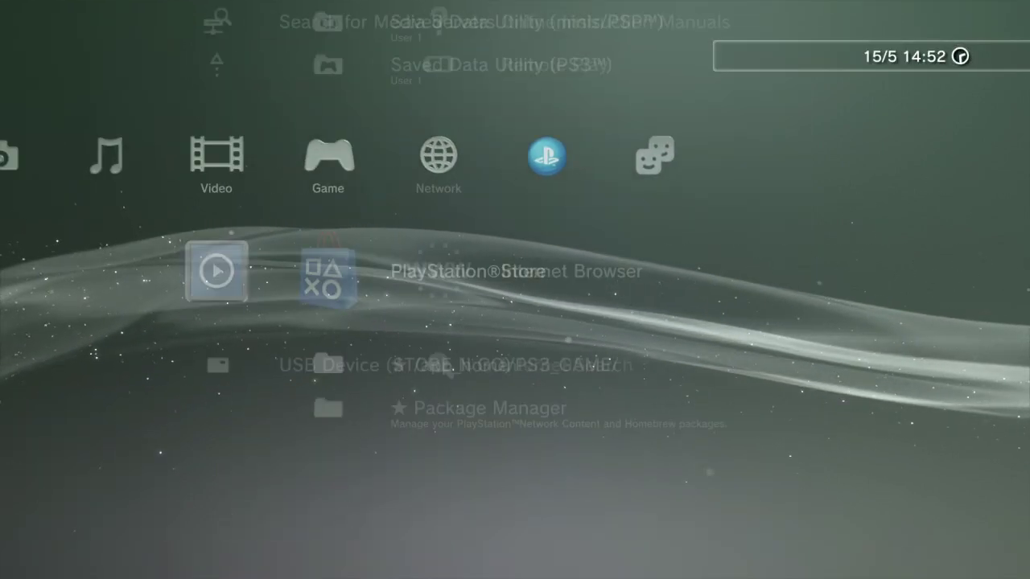
{"action": "key", "text": "Right"}
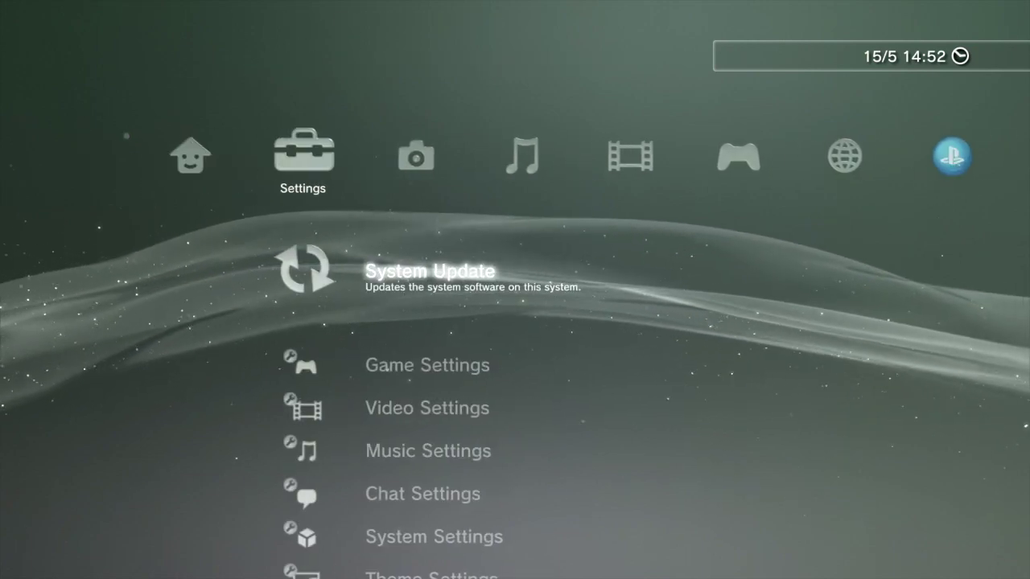
{"action": "key", "text": "Return"}
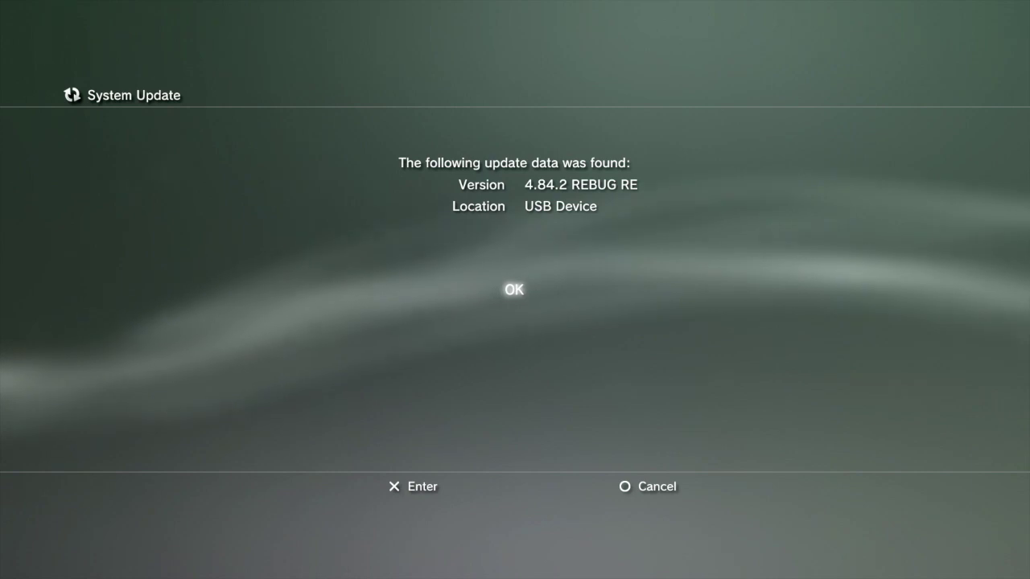
{"action": "key", "text": "Return"}
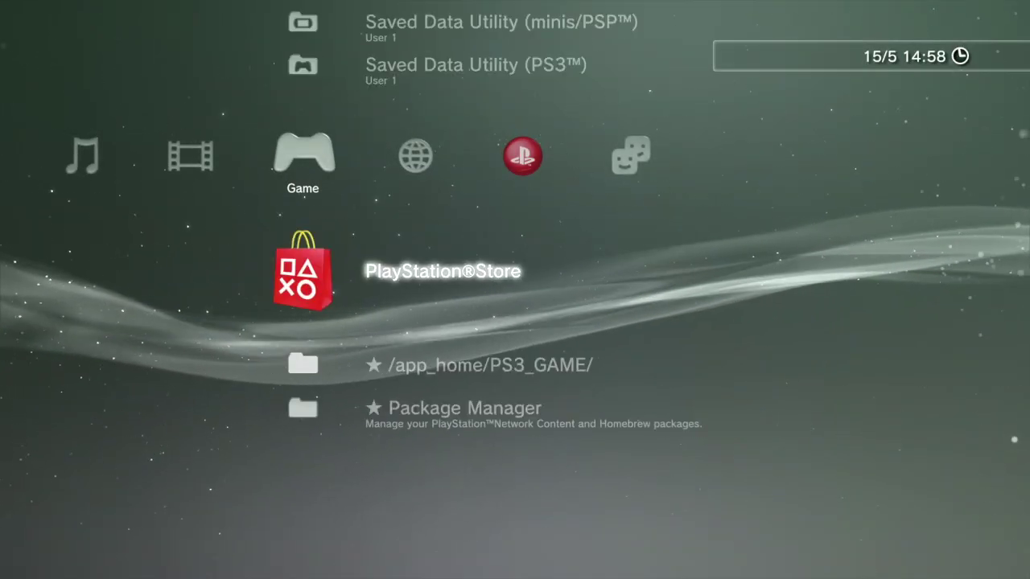
Step: Check the installed system software version in the System Information of the system settings and return to the home menu
{"action": "key", "text": "Left"}
{"action": "key", "text": "Left"}
{"action": "key", "text": "Left"}
{"action": "key", "text": "Left"}
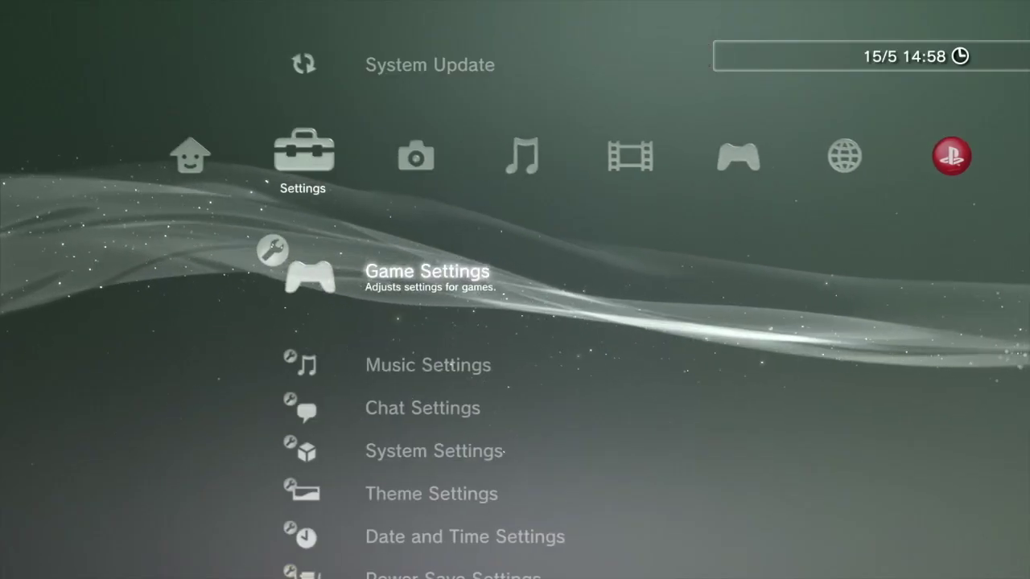
{"action": "key", "text": "Down"}
{"action": "key", "text": "Down"}
{"action": "key", "text": "Down"}
{"action": "key", "text": "Return"}
{"action": "key", "text": "Down"}
{"action": "key", "text": "Down"}
{"action": "key", "text": "Down"}
{"action": "key", "text": "Down"}
{"action": "key", "text": "Down"}
{"action": "key", "text": "Down"}
{"action": "key", "text": "Down"}
{"action": "key", "text": "Down"}
{"action": "key", "text": "Down"}
{"action": "key", "text": "Down"}
{"action": "key", "text": "Down"}
{"action": "key", "text": "Down"}
{"action": "key", "text": "Down"}
{"action": "key", "text": "Down"}
{"action": "key", "text": "Down"}
{"action": "key", "text": "Down"}
{"action": "key", "text": "Down"}
{"action": "key", "text": "Down"}
{"action": "key", "text": "Down"}
{"action": "key", "text": "Down"}
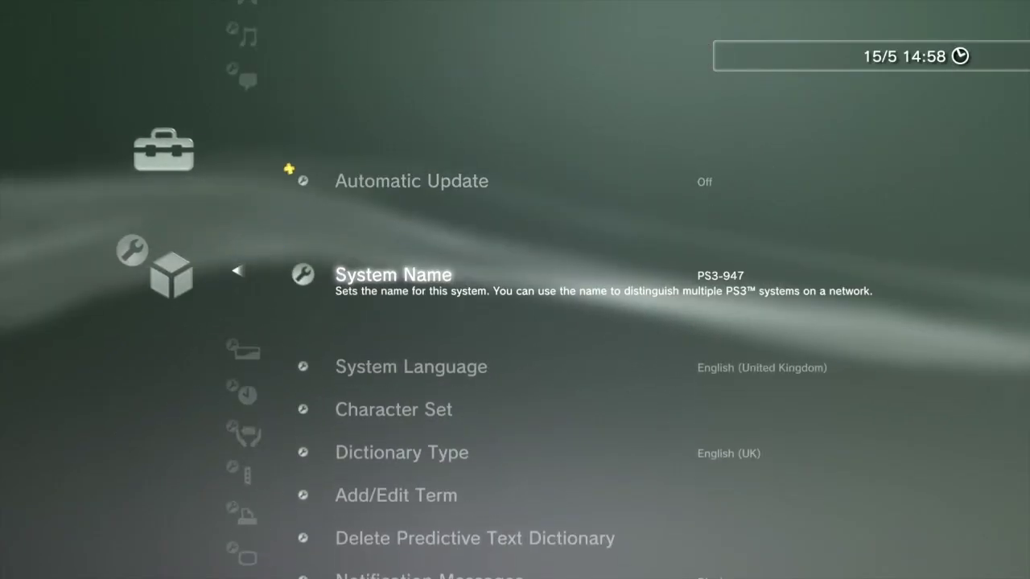
{"action": "key", "text": "Down"}
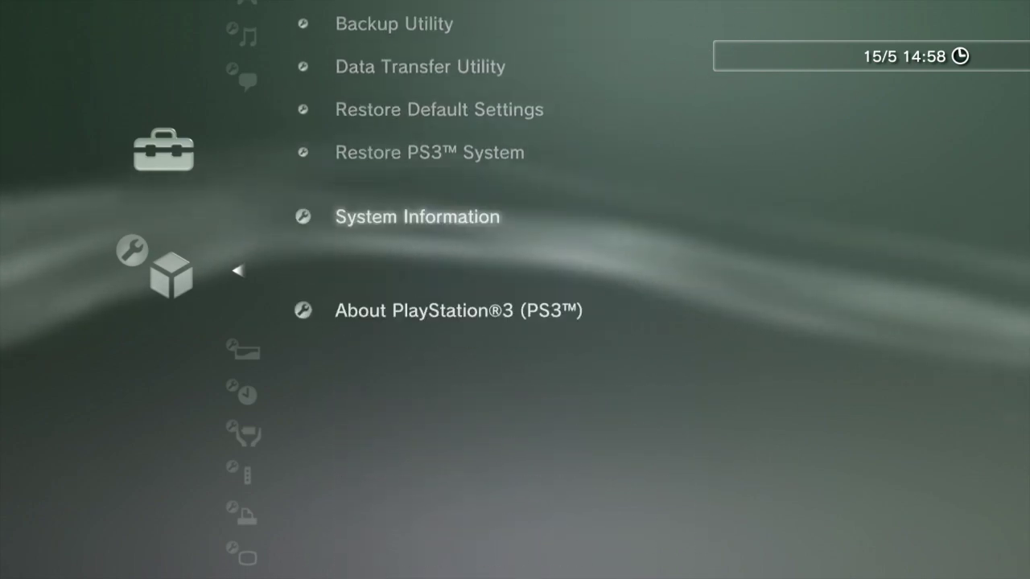
{"action": "key", "text": "Return"}
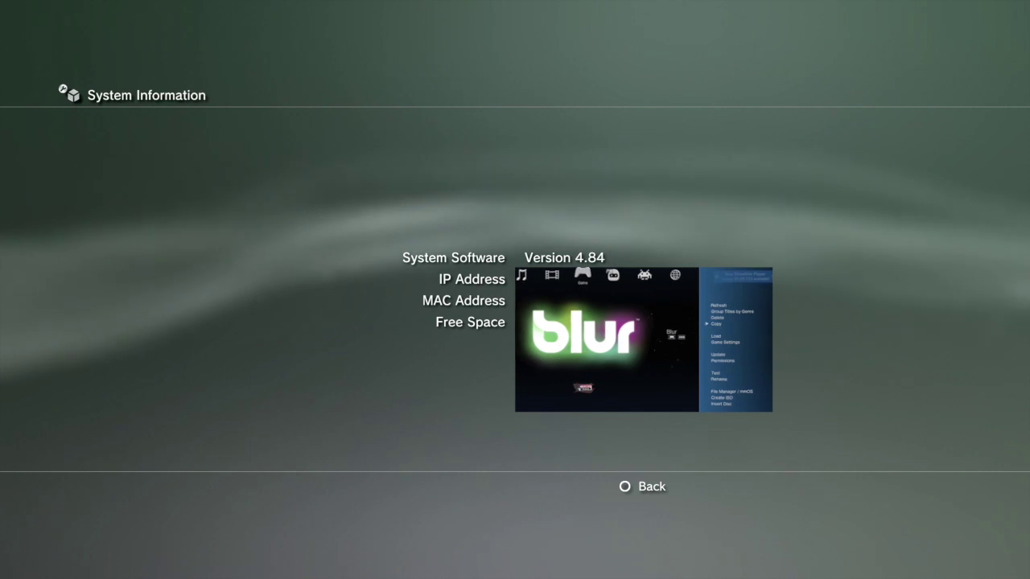
{"action": "key", "text": "Escape"}
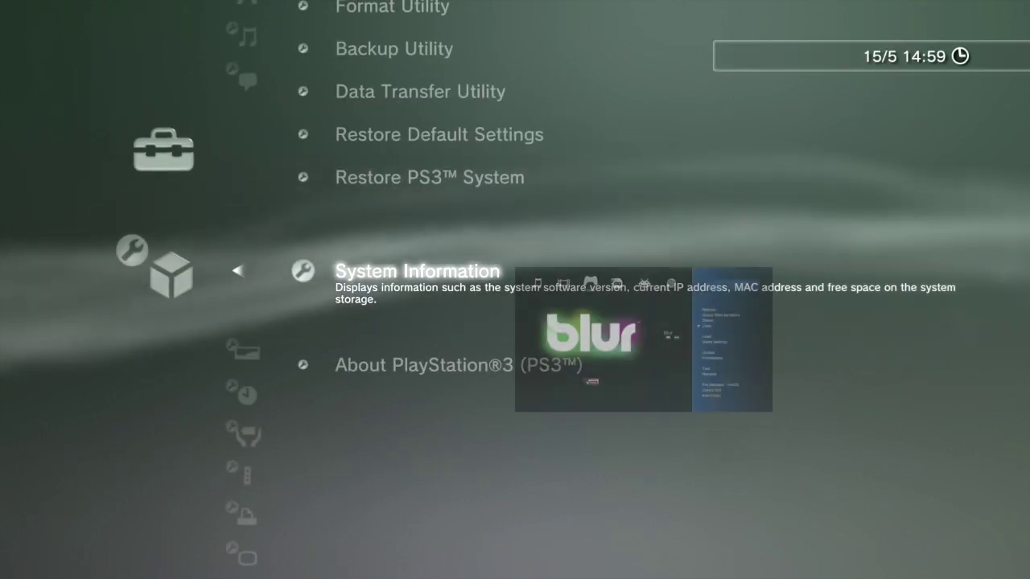
{"action": "key", "text": "Return"}
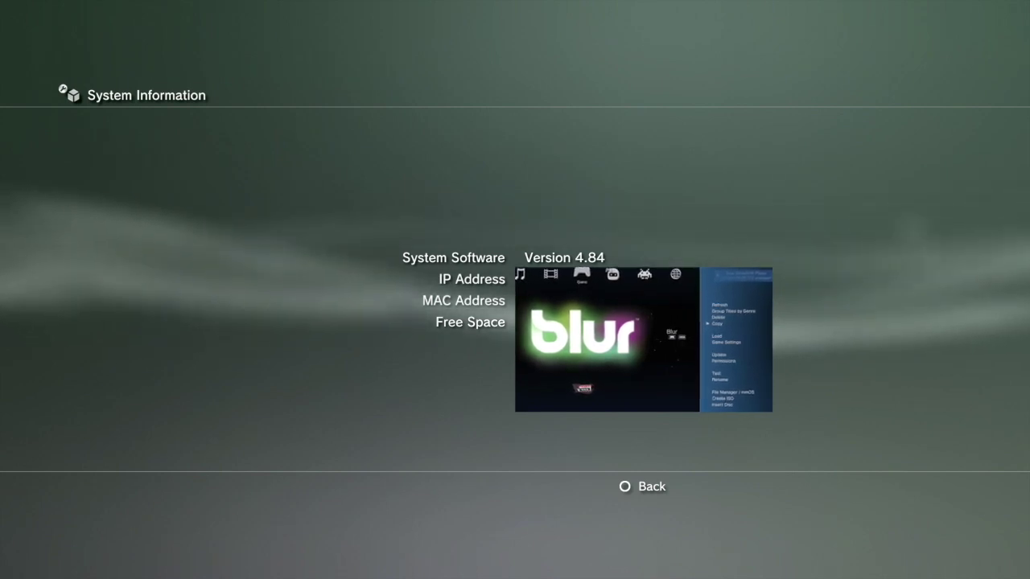
{"action": "key", "text": "Escape"}
{"action": "key", "text": "Escape"}
Step: Install REBUG_TOOLBOX_02.03.02.MULTI.16.pkg from the PS3 System Storage using the Package Manager
{"action": "key", "text": "Right"}
{"action": "key", "text": "Right"}
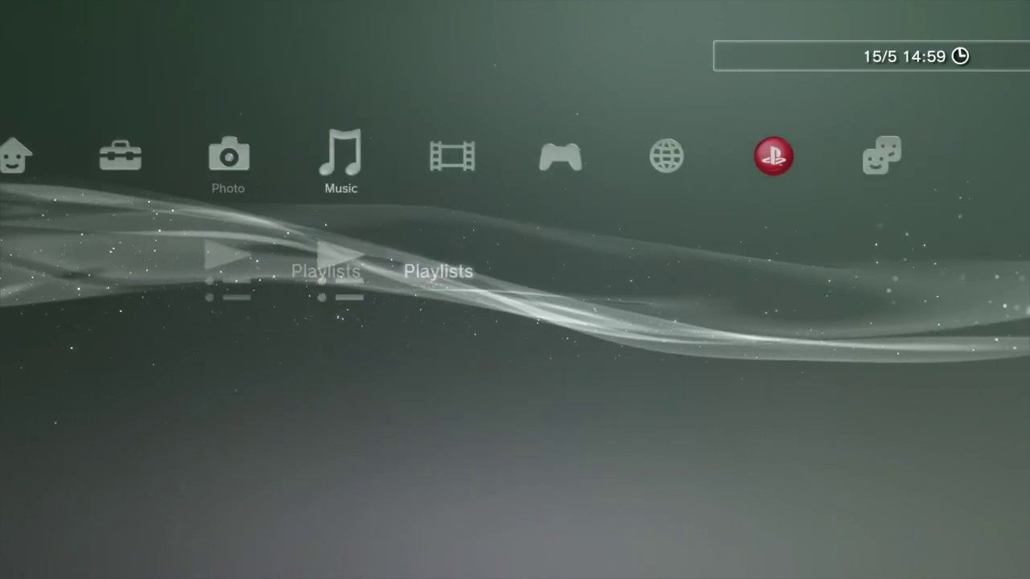
{"action": "key", "text": "Right"}
{"action": "key", "text": "Right"}
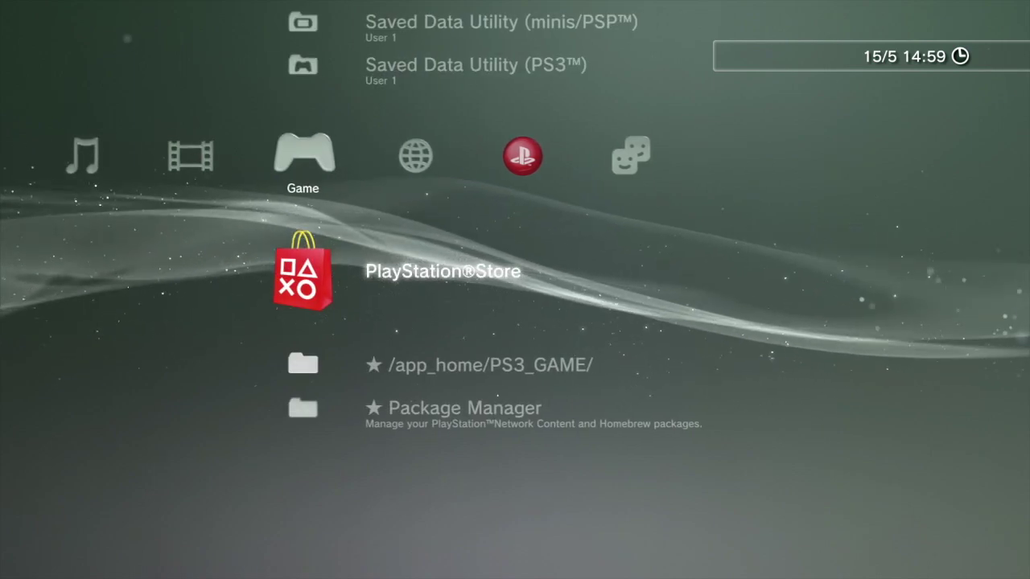
{"action": "key", "text": "Down"}
{"action": "key", "text": "Down"}
{"action": "key", "text": "Return"}
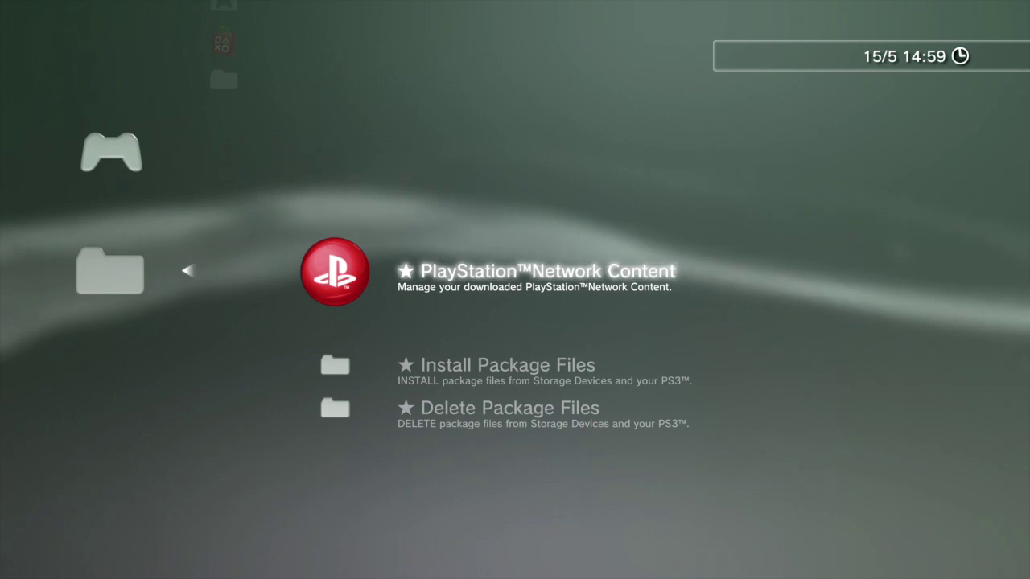
{"action": "key", "text": "Down"}
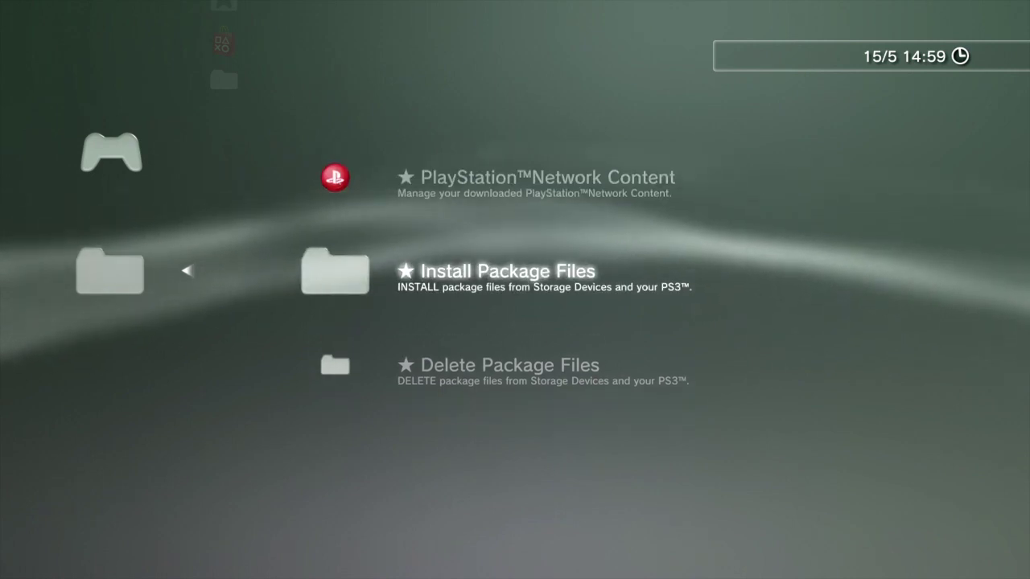
{"action": "key", "text": "Return"}
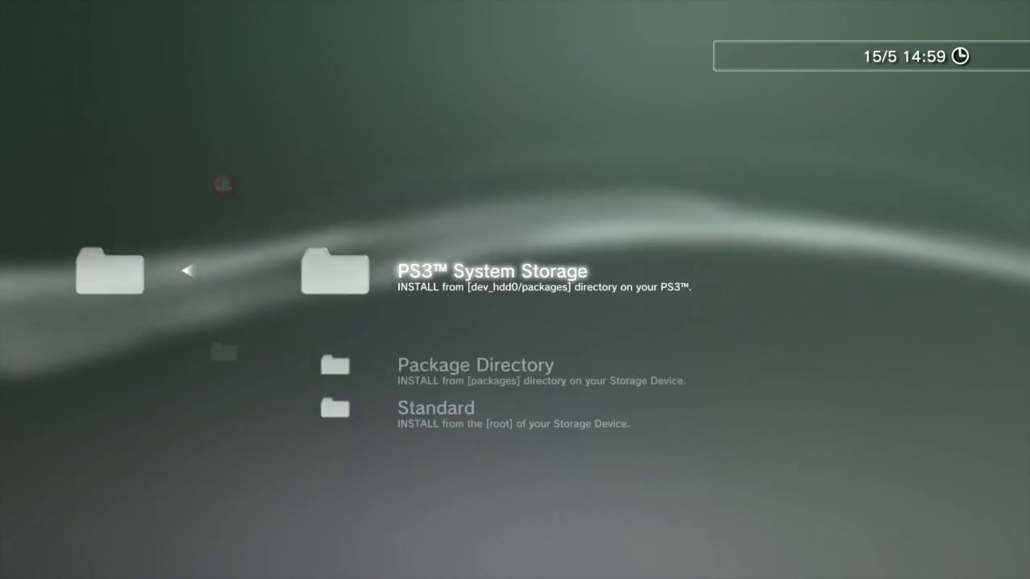
{"action": "key", "text": "Return"}
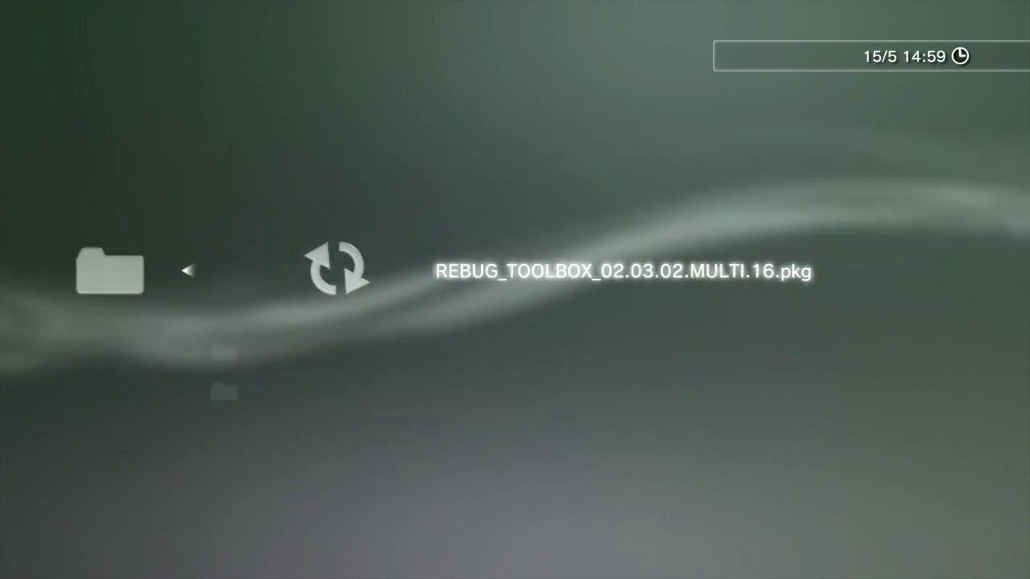
{"action": "key", "text": "Return"}
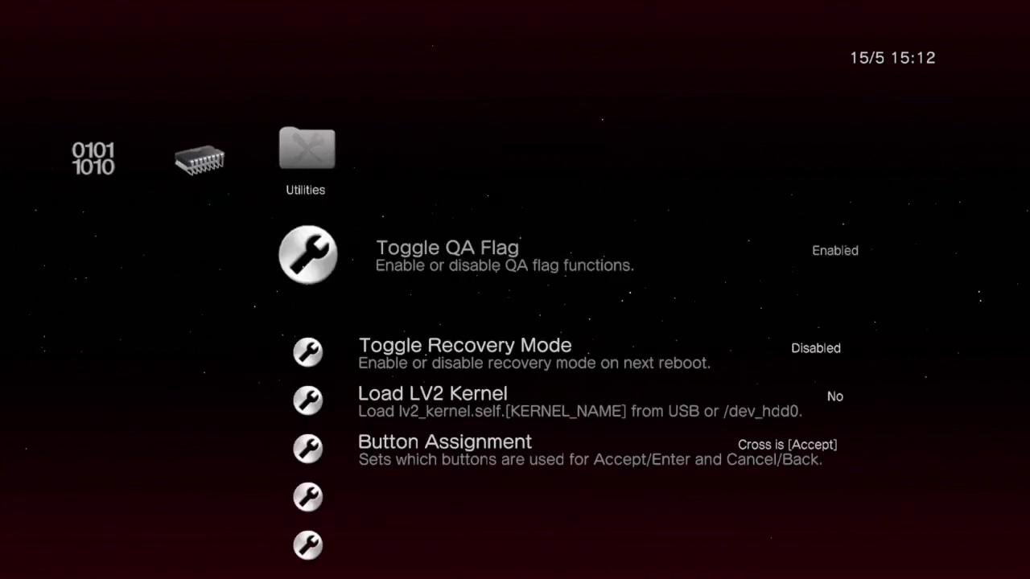
Step: Set Change Active PS3ID to Use EID5: 89 (CEX) in the Rebug Toolbox utilities and exit to the home menu
{"action": "key", "text": "Down"}
{"action": "key", "text": "Down"}
{"action": "key", "text": "Down"}
{"action": "key", "text": "Down"}
{"action": "key", "text": "Down"}
{"action": "key", "text": "Down"}
{"action": "key", "text": "Down"}
{"action": "key", "text": "Down"}
{"action": "key", "text": "Down"}
{"action": "key", "text": "Down"}
{"action": "key", "text": "Down"}
{"action": "key", "text": "Down"}
{"action": "key", "text": "Down"}
{"action": "key", "text": "Down"}
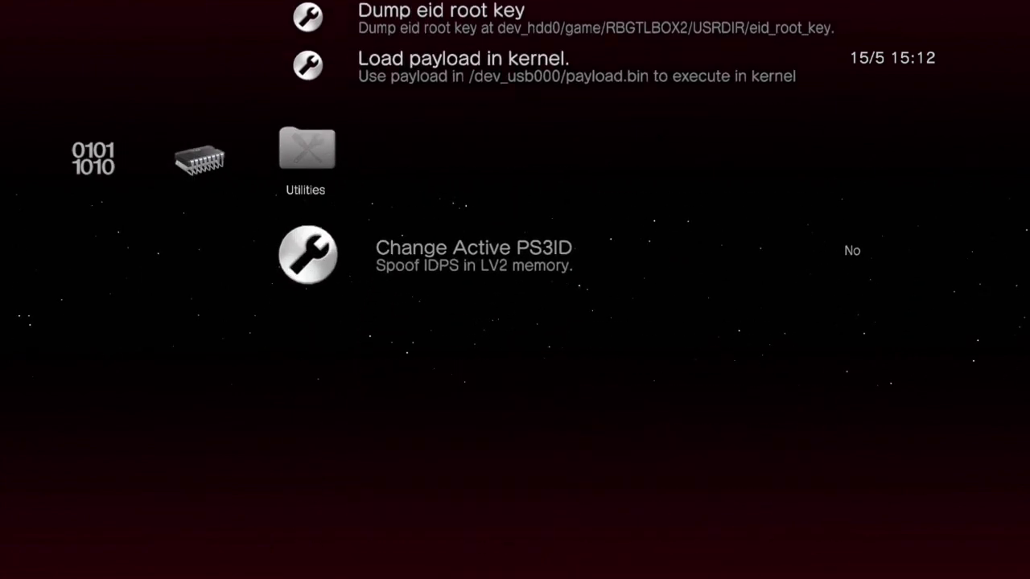
{"action": "key", "text": "Down"}
{"action": "key", "text": "Down"}
{"action": "key", "text": "Down"}
{"action": "key", "text": "Down"}
{"action": "key", "text": "Down"}
{"action": "key", "text": "Down"}
{"action": "key", "text": "Down"}
{"action": "key", "text": "Down"}
{"action": "key", "text": "Down"}
{"action": "key", "text": "Down"}
{"action": "key", "text": "Down"}
{"action": "key", "text": "Down"}
{"action": "key", "text": "Down"}
{"action": "key", "text": "Down"}
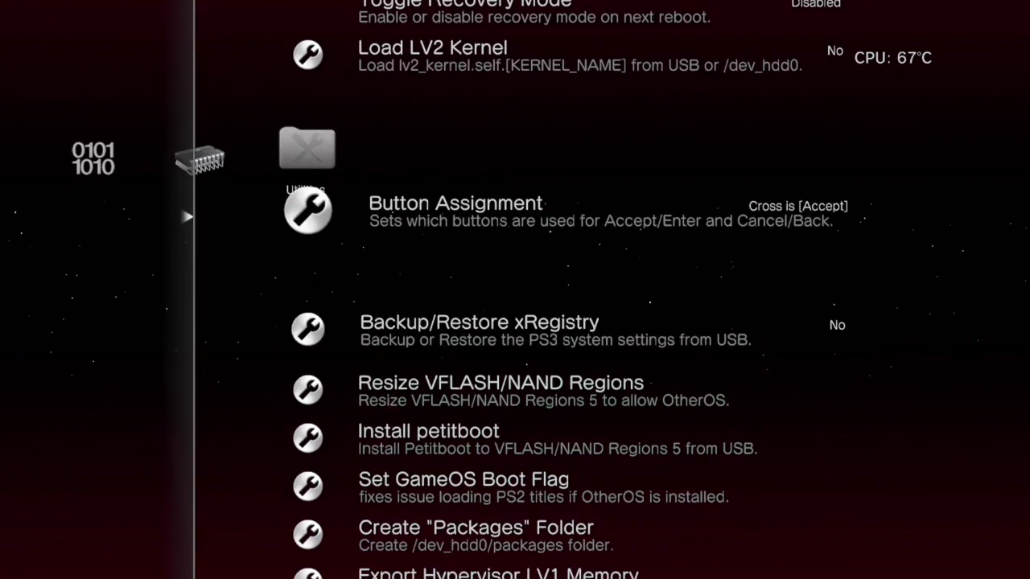
{"action": "key", "text": "Up"}
{"action": "key", "text": "Down"}
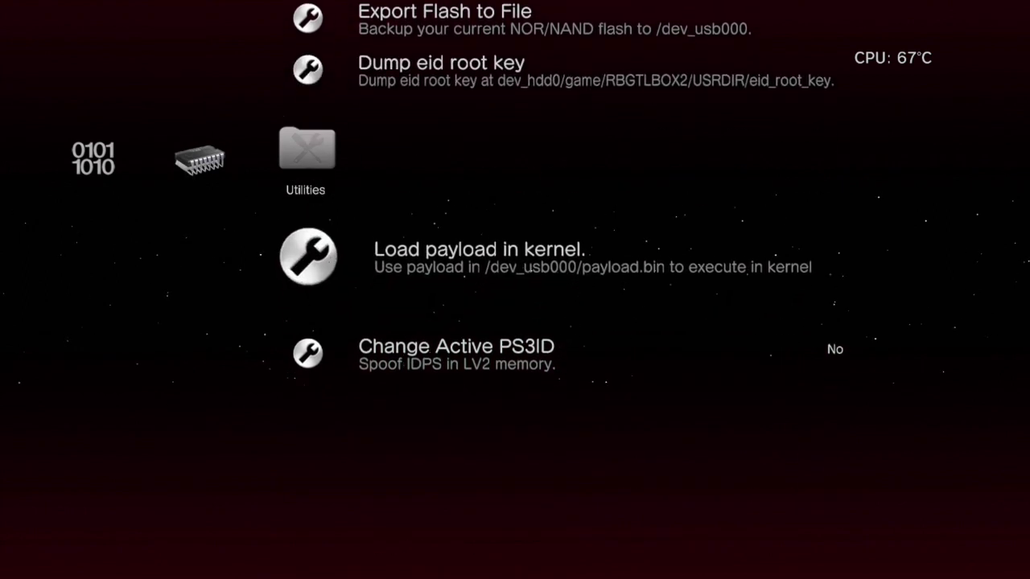
{"action": "key", "text": "Down"}
{"action": "key", "text": "Return"}
{"action": "key", "text": "Down"}
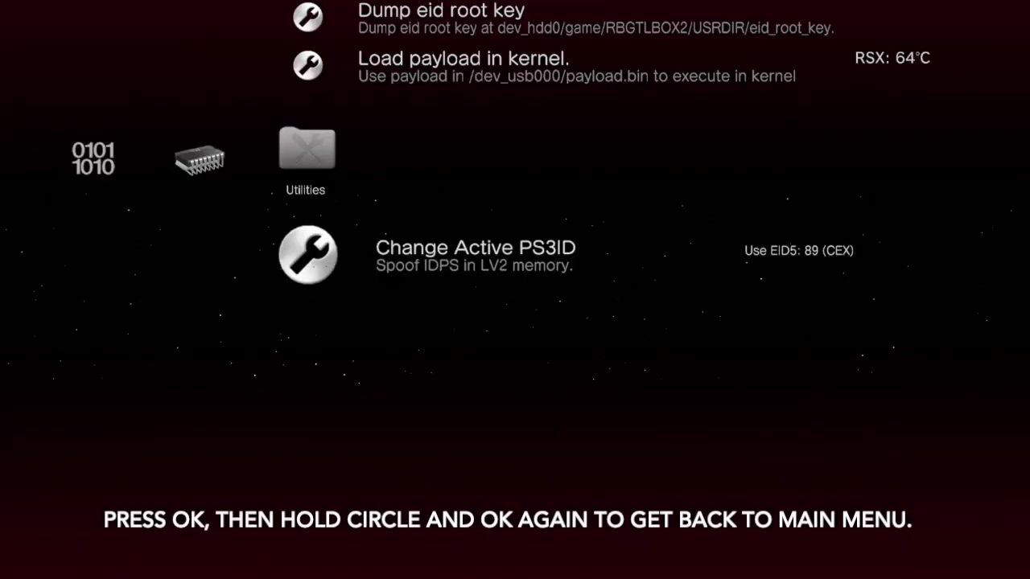
{"action": "key", "text": "Escape"}
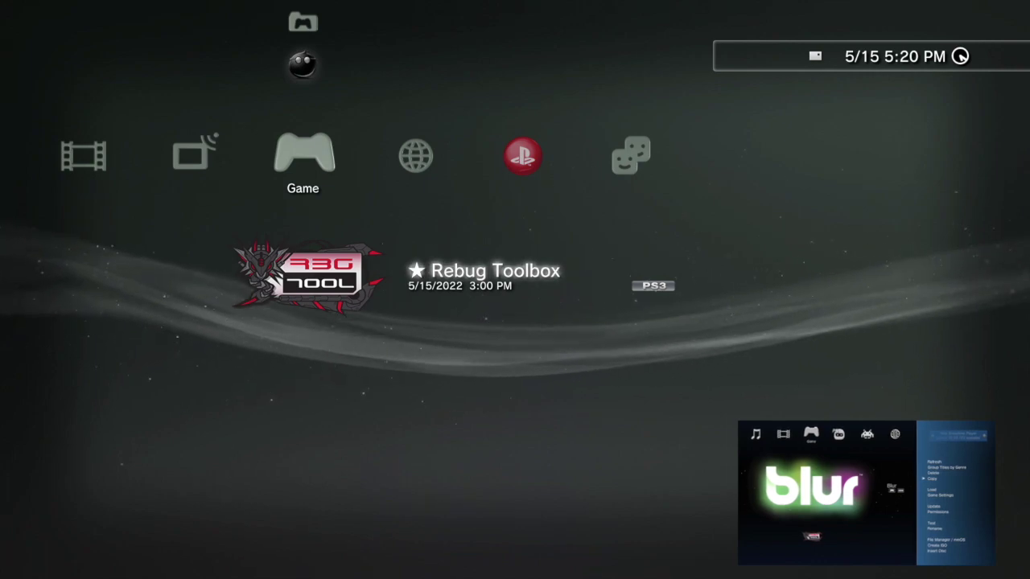
Step: Try to sign in to PlayStation Network from the home menu
{"action": "key", "text": "Left"}
{"action": "key", "text": "Left"}
{"action": "key", "text": "Right"}
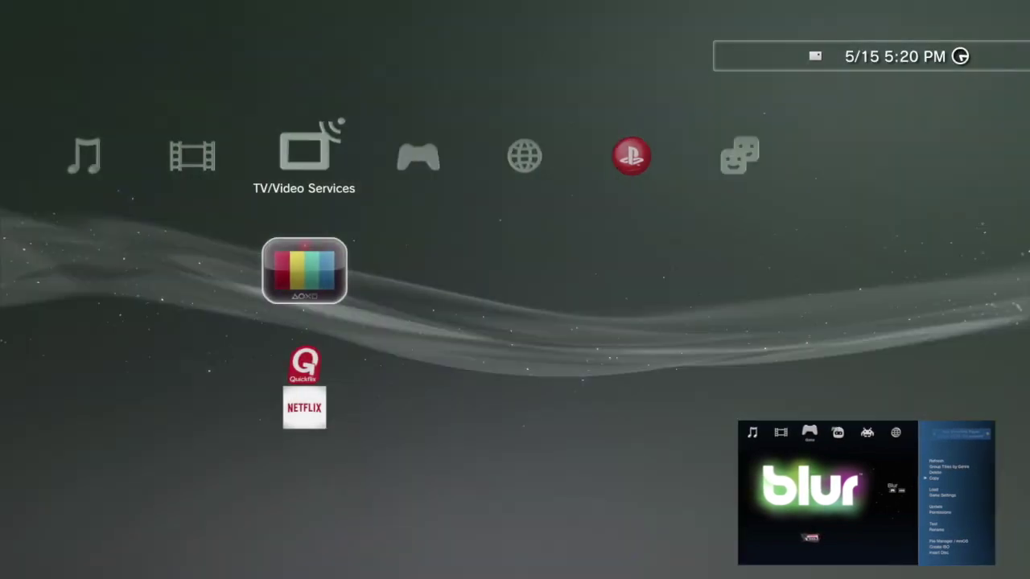
{"action": "key", "text": "Right"}
{"action": "key", "text": "Right"}
{"action": "key", "text": "Right"}
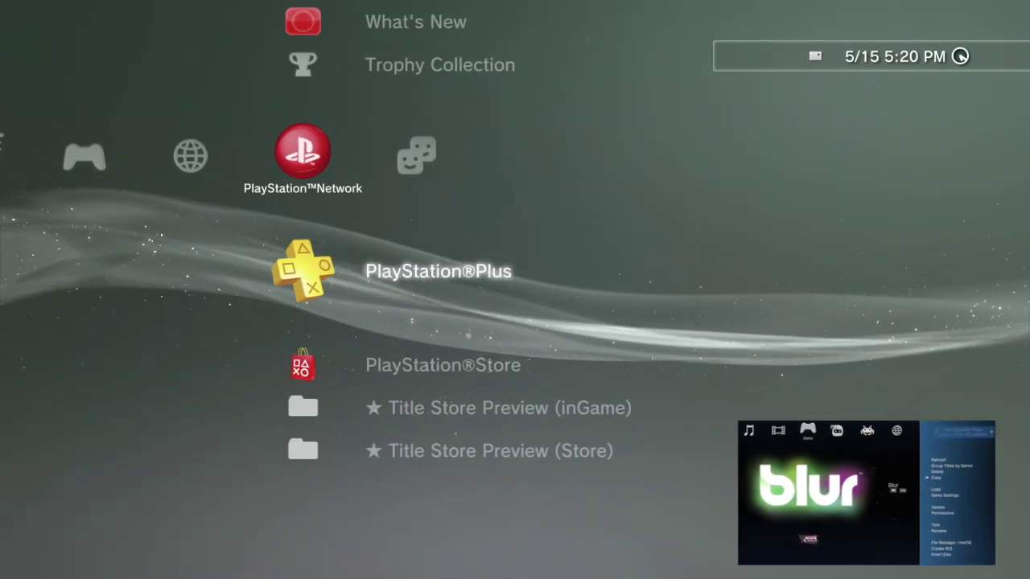
{"action": "key", "text": "Up"}
{"action": "key", "text": "Up"}
{"action": "key", "text": "Up"}
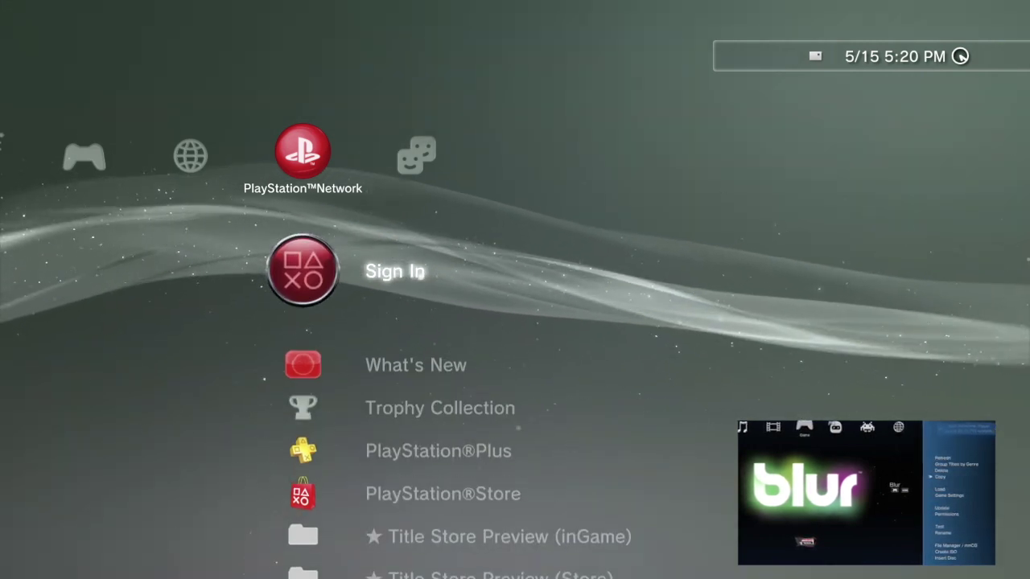
{"action": "key", "text": "Return"}
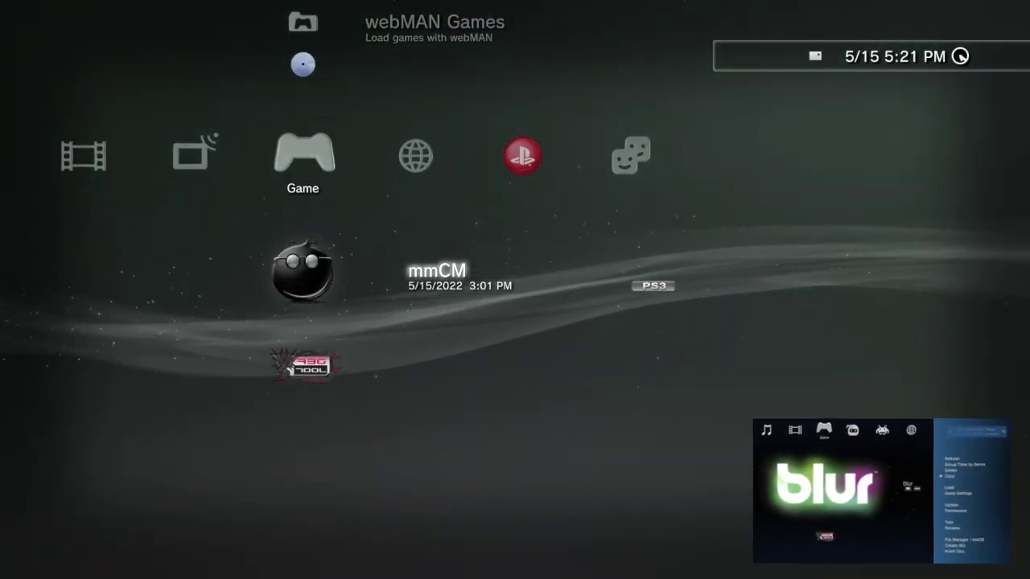
Step: Sign in to the PlayStation Network account
{"action": "key", "text": "Up"}
{"action": "key", "text": "Down"}
{"action": "key", "text": "Right"}
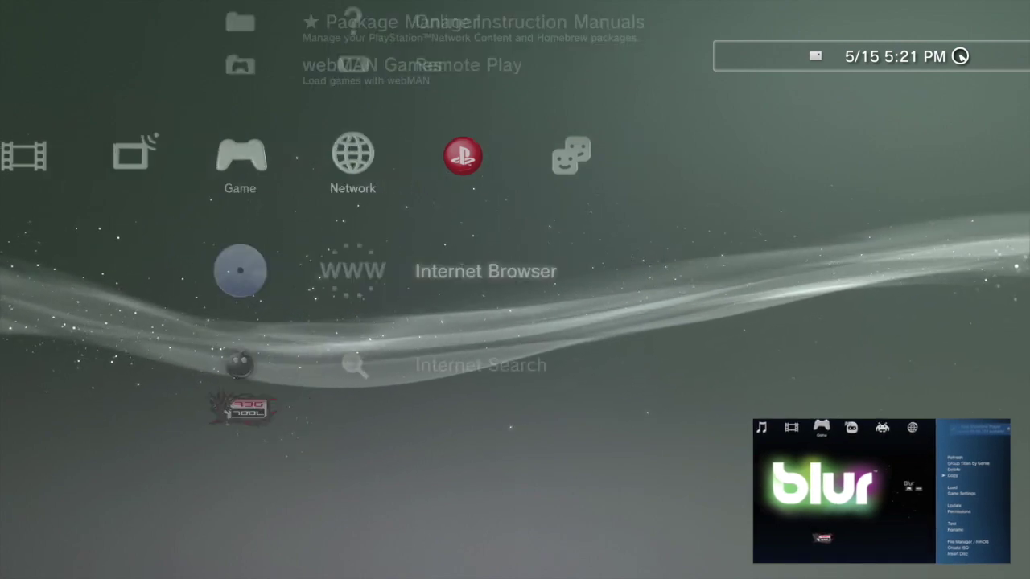
{"action": "key", "text": "Right"}
{"action": "key", "text": "Right"}
{"action": "key", "text": "Left"}
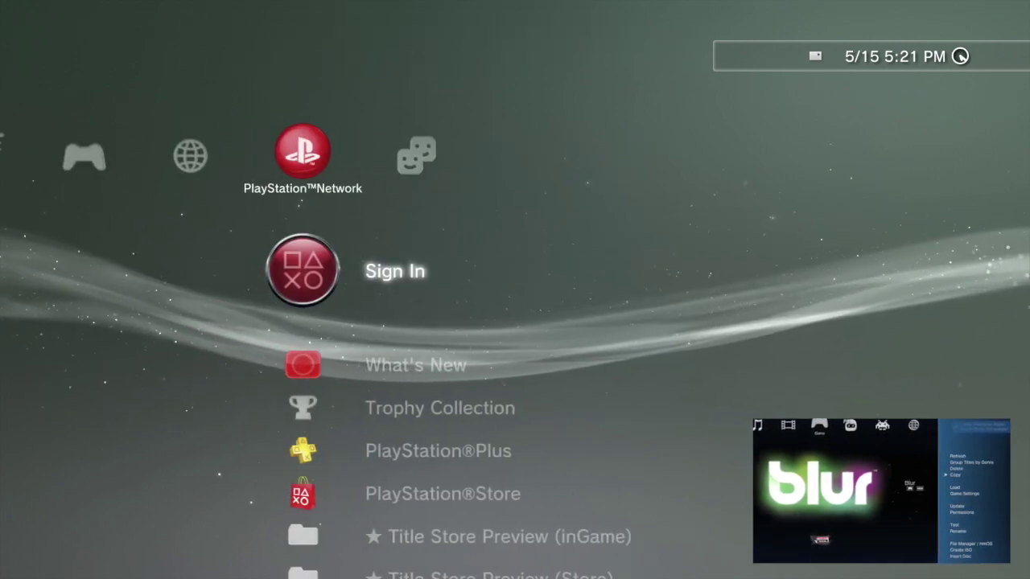
{"action": "key", "text": "Return"}
{"action": "key", "text": "Return"}
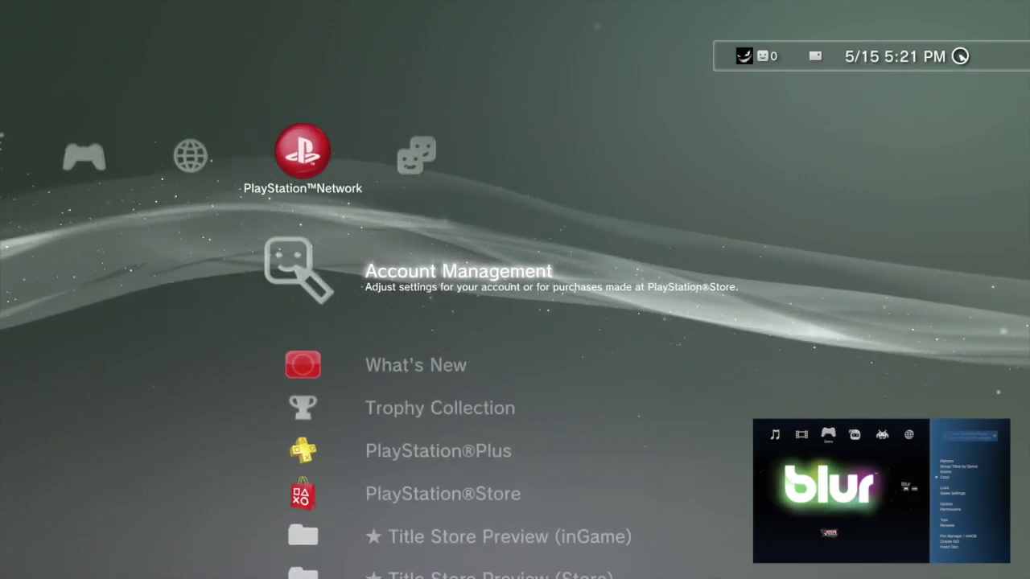
{"action": "key", "text": "Left"}
{"action": "key", "text": "Left"}
{"action": "key", "text": "Right"}
{"action": "key", "text": "Left"}
{"action": "key", "text": "Left"}
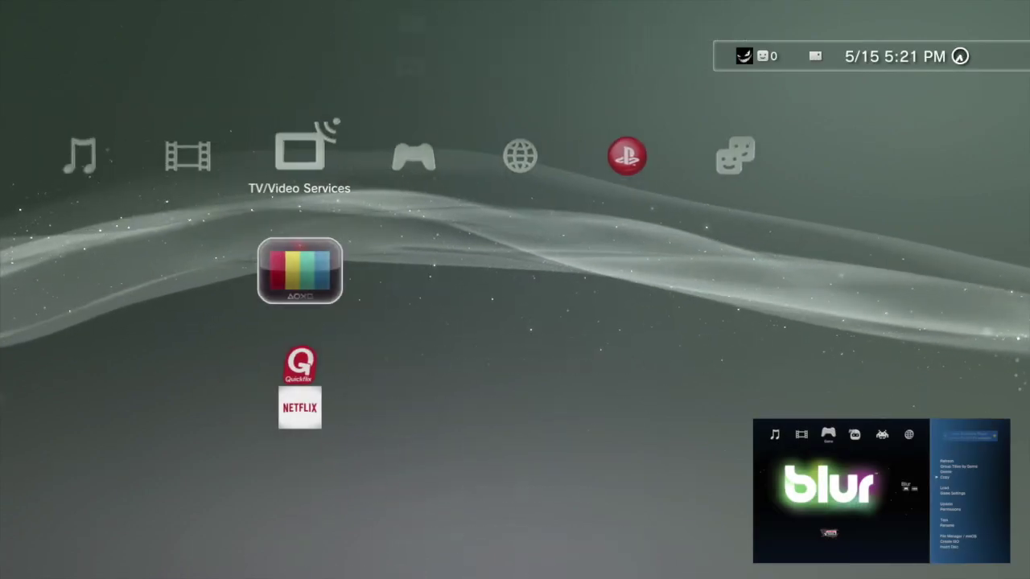
{"action": "key", "text": "Right"}
{"action": "key", "text": "Right"}
{"action": "key", "text": "Left"}
{"action": "key", "text": "Left"}
{"action": "key", "text": "Right"}
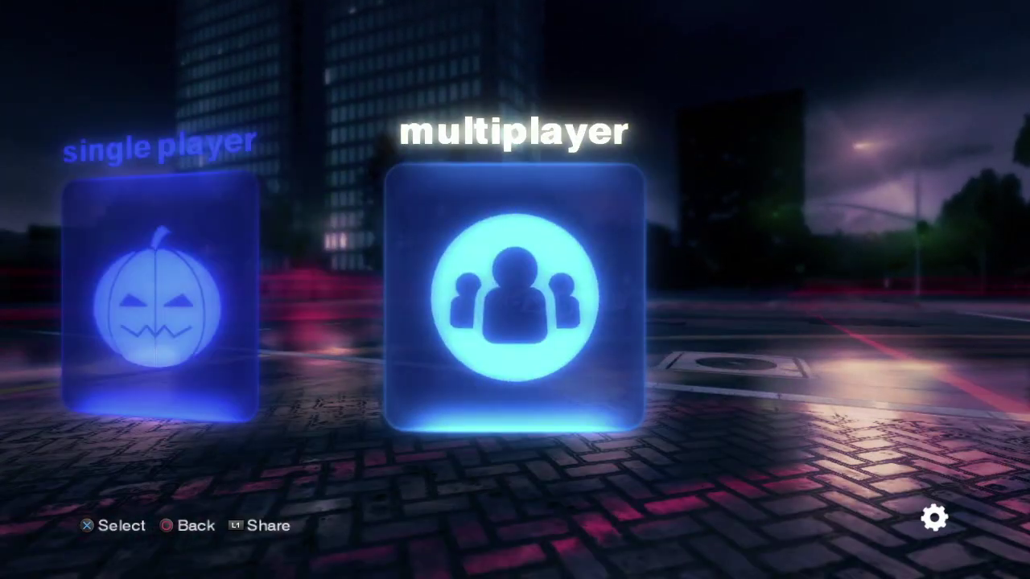
Step: Find a Skirmish Racing game through Blur's PlayStation Network multiplayer mode, and leave the lobby again
{"action": "key", "text": "Return"}
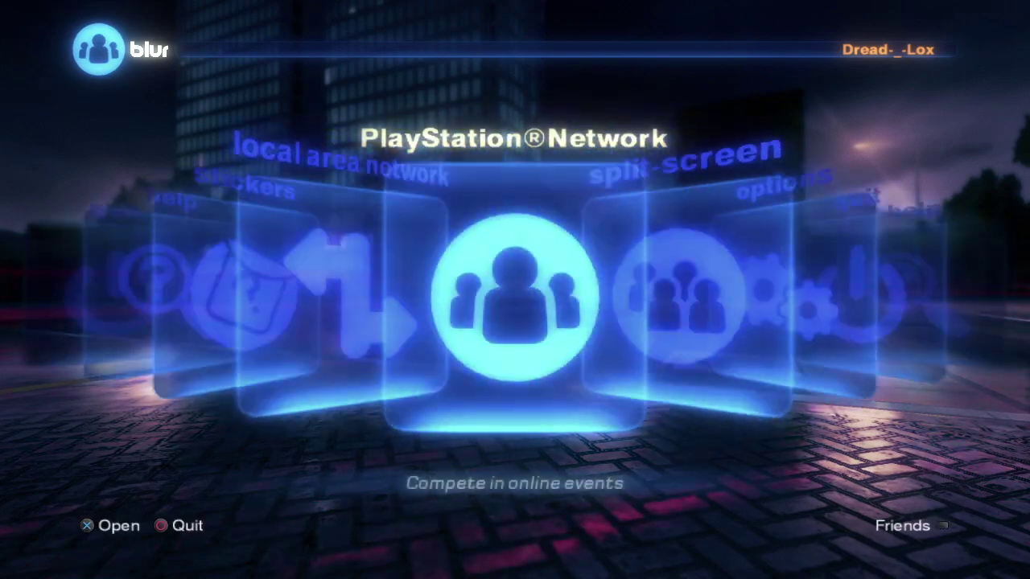
{"action": "key", "text": "Return"}
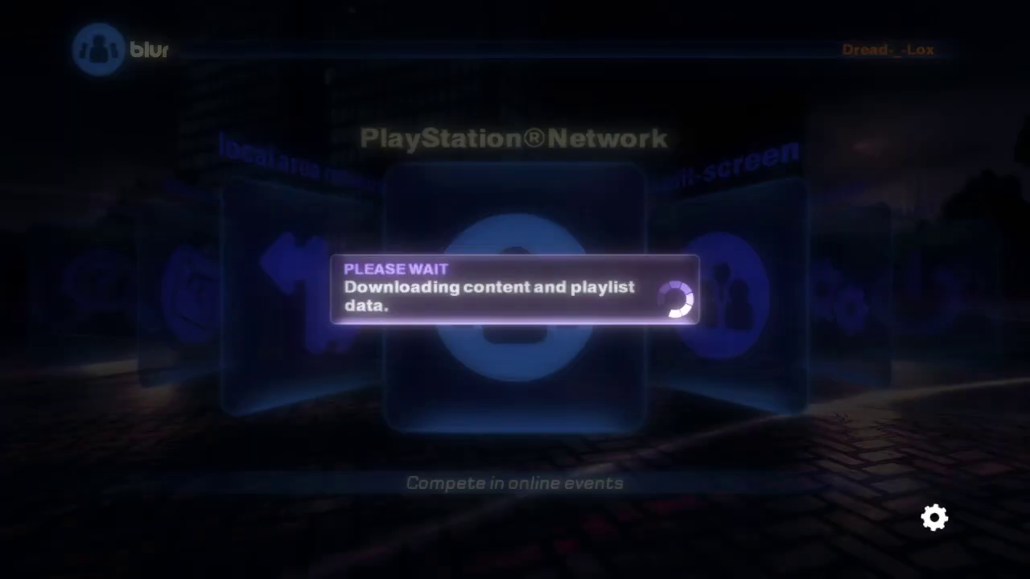
{"action": "key", "text": "Return"}
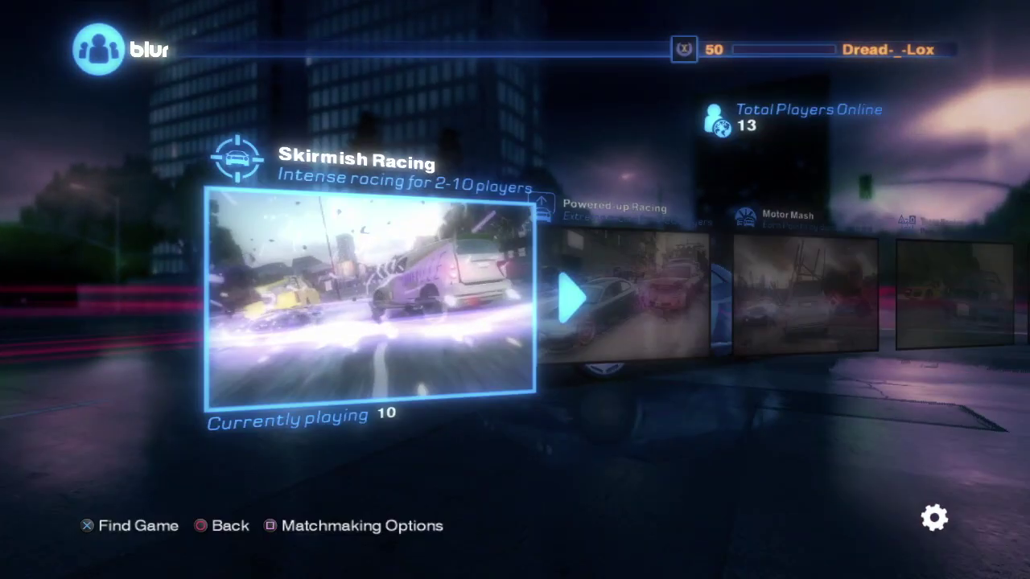
{"action": "key", "text": "Return"}
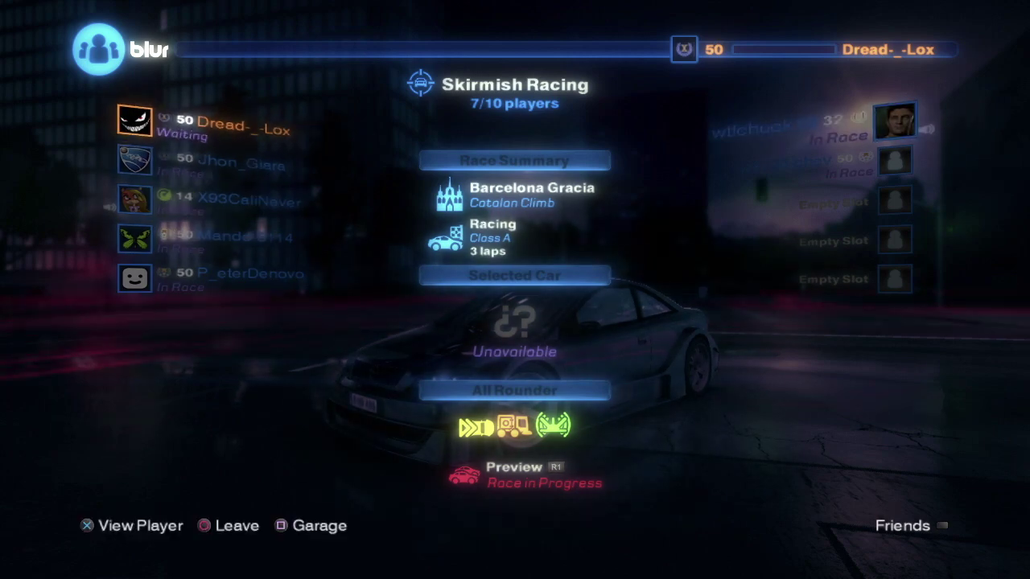
{"action": "key", "text": "Escape"}
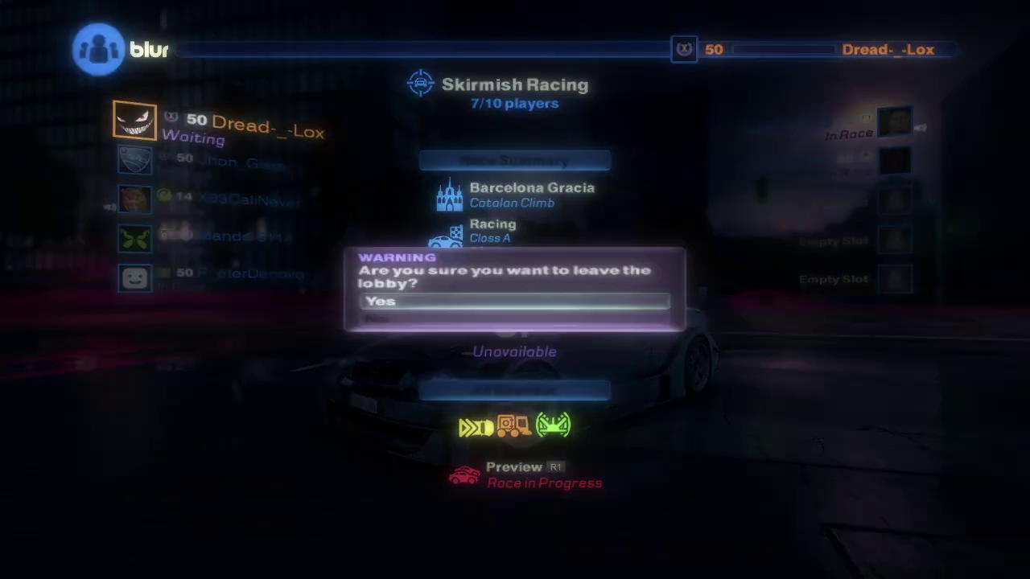
{"action": "key", "text": "Return"}
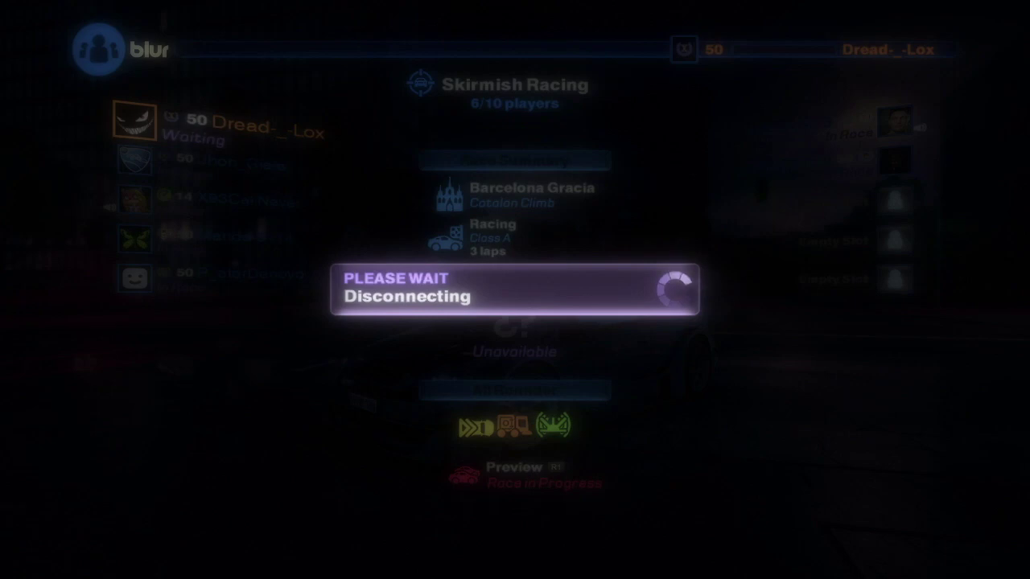